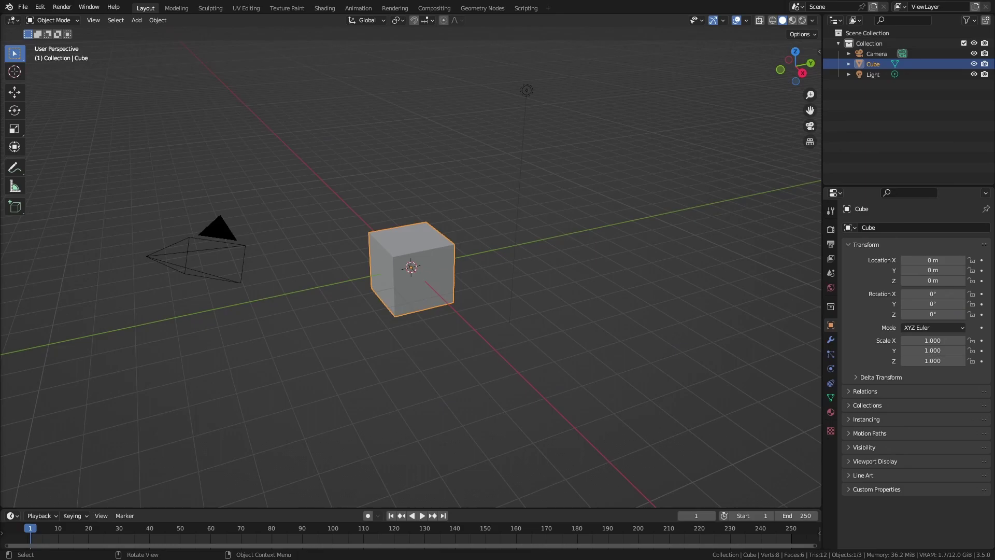
Delete all default objects and add a Bezier curve to the empty scene
{"action": "key", "text": "alt+a"}
{"action": "key", "text": "a"}
{"action": "key", "text": "x"}
{"action": "left_click", "coordinate": [493, 251]}
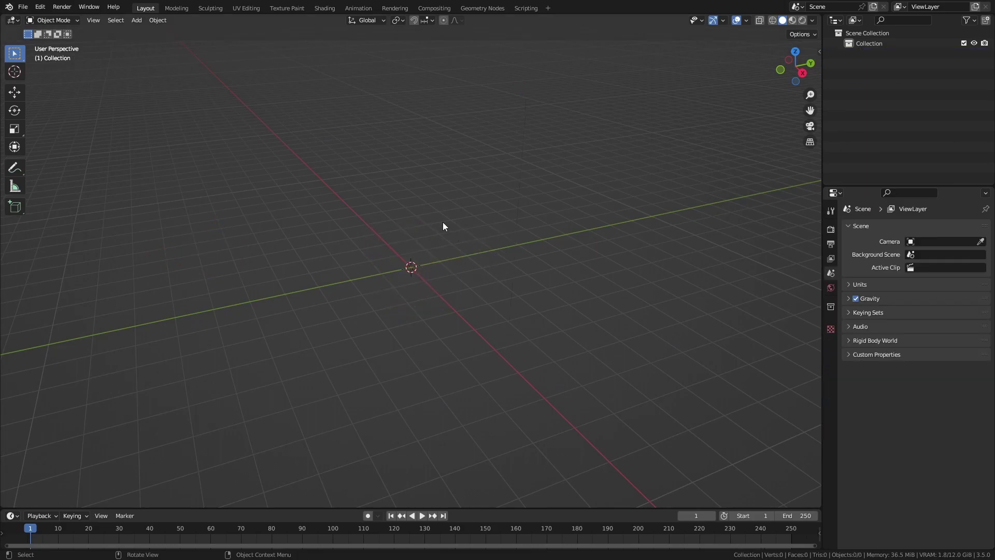
{"action": "key", "text": "shift+a"}
{"action": "mouse_move", "coordinate": [424, 234]}
{"action": "left_click", "coordinate": [502, 231]}
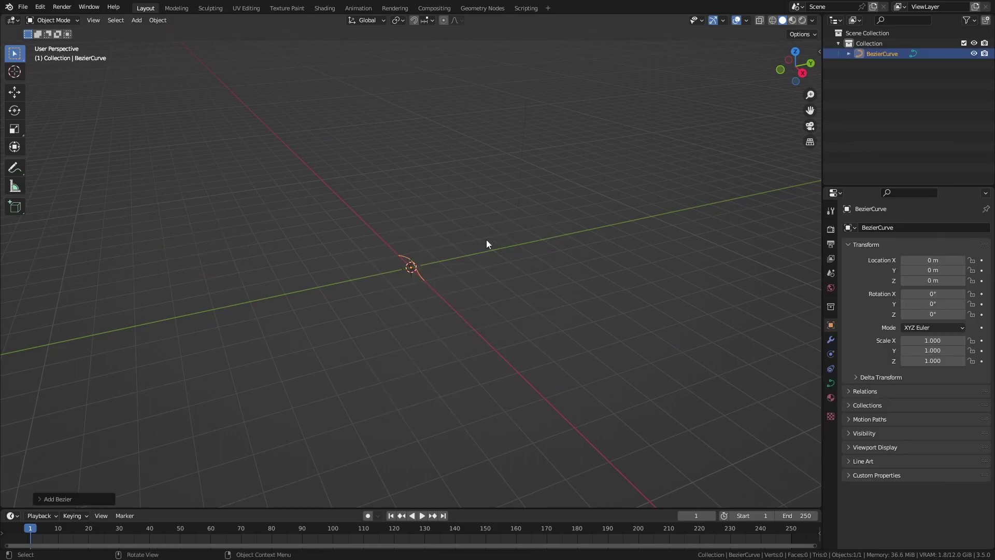
{"action": "middle_click_drag", "start_coordinate": [443, 259], "coordinate": [545, 331]}
In the Geometry Nodes workspace, create a new node tree for the curve
{"action": "left_click", "coordinate": [483, 8]}
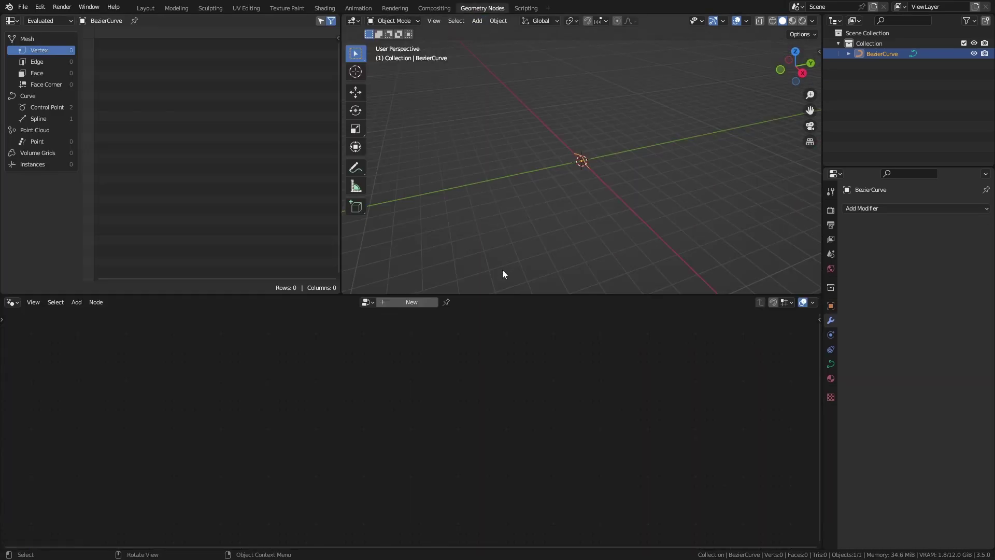
{"action": "middle_click_drag", "start_coordinate": [572, 128], "coordinate": [524, 155]}
{"action": "left_click_drag", "start_coordinate": [421, 295], "coordinate": [421, 230]}
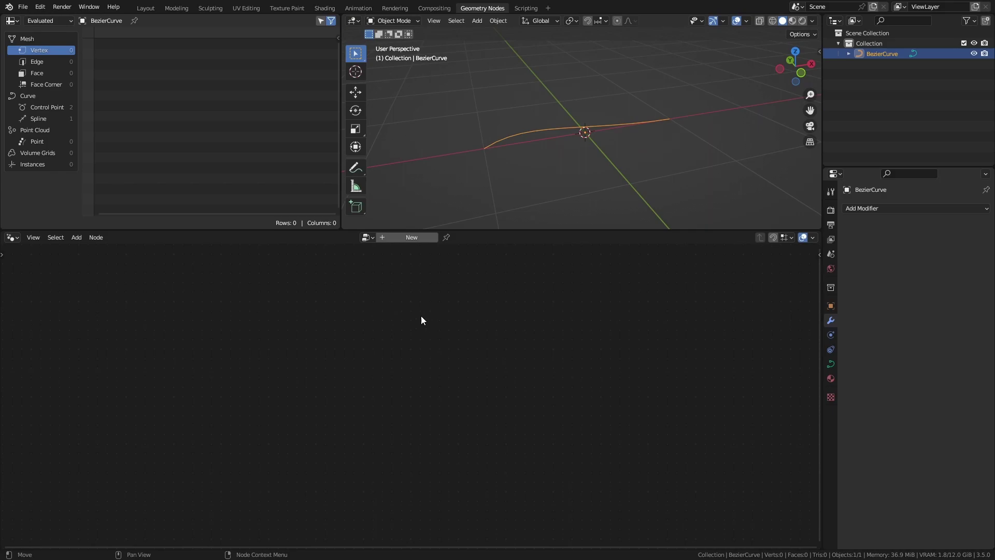
{"action": "left_click", "coordinate": [384, 240]}
Insert a Curve to Mesh node on the Group Input to Group Output link
{"action": "key", "text": "Home"}
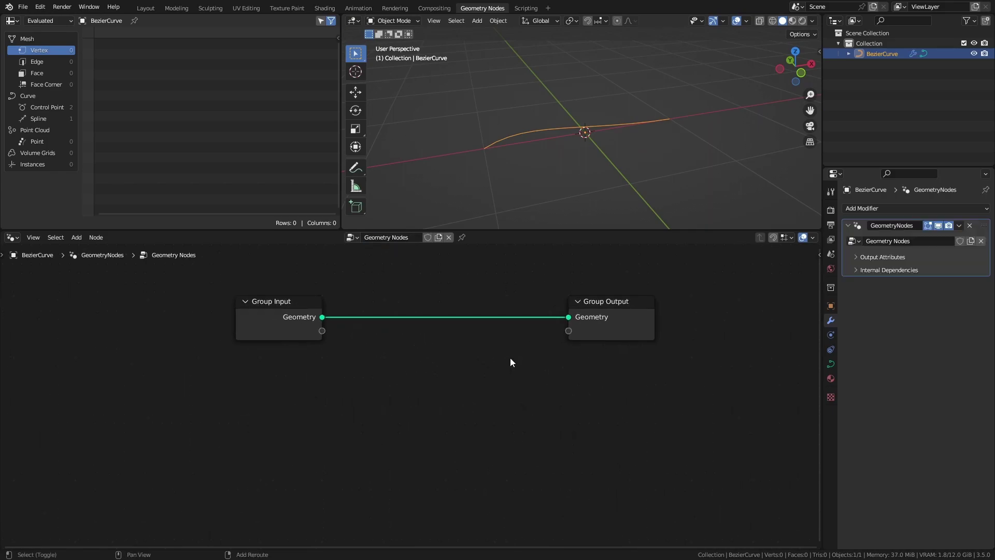
{"action": "key", "text": "shift+a"}
{"action": "left_click", "coordinate": [484, 294]}
{"action": "type", "text": "curve to"}
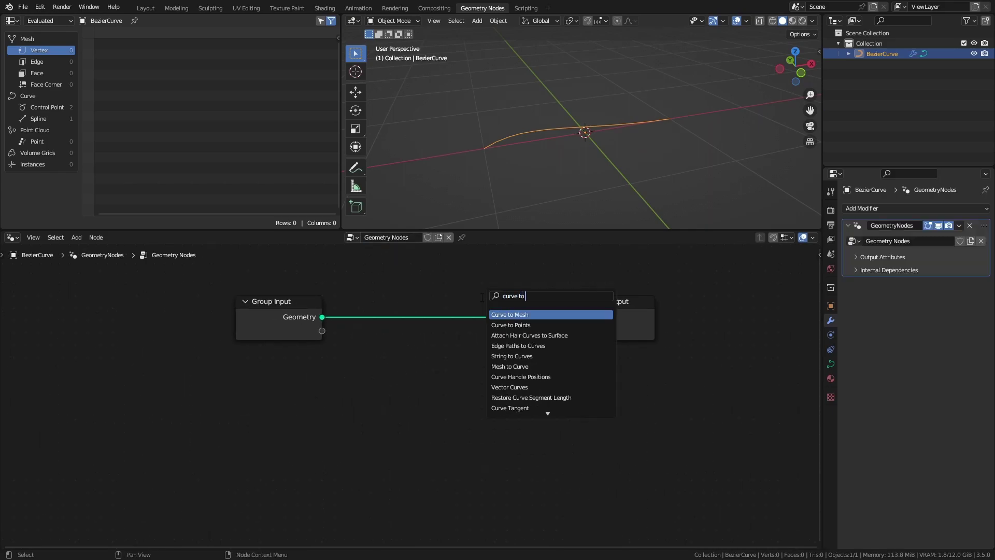
{"action": "key", "text": "Return"}
{"action": "left_click", "coordinate": [435, 306]}
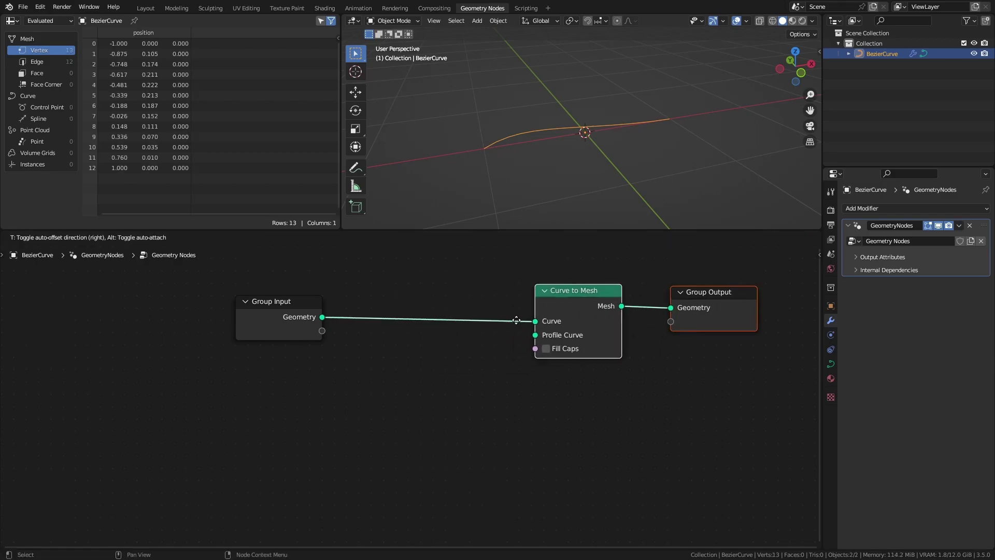
Add a Curve Circle with Resolution 3 and connect it to Profile Curve
{"action": "middle_click_drag", "start_coordinate": [470, 365], "coordinate": [383, 368]}
{"action": "key", "text": "shift+a"}
{"action": "left_click", "coordinate": [384, 369]}
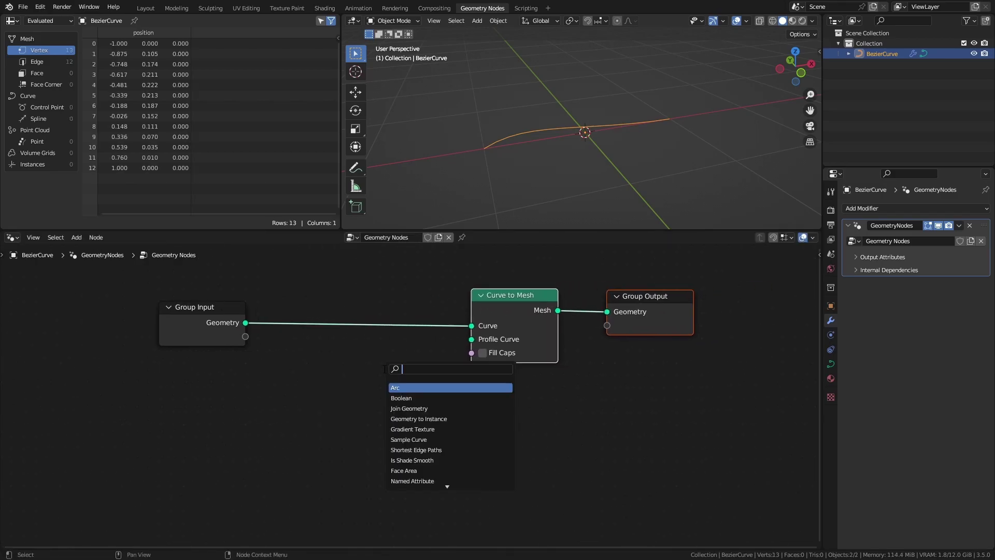
{"action": "type", "text": "curve c"}
{"action": "key", "text": "Return"}
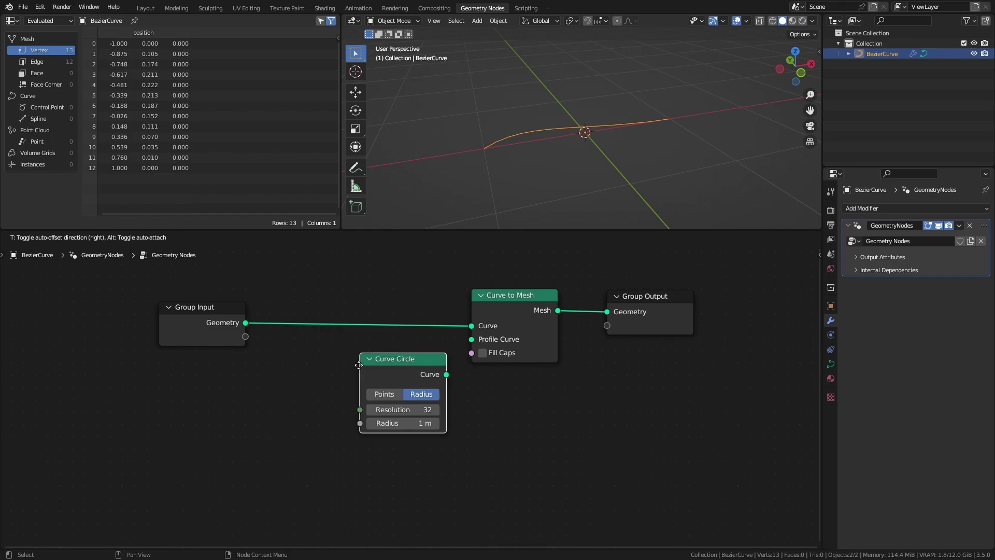
{"action": "left_click", "coordinate": [408, 380]}
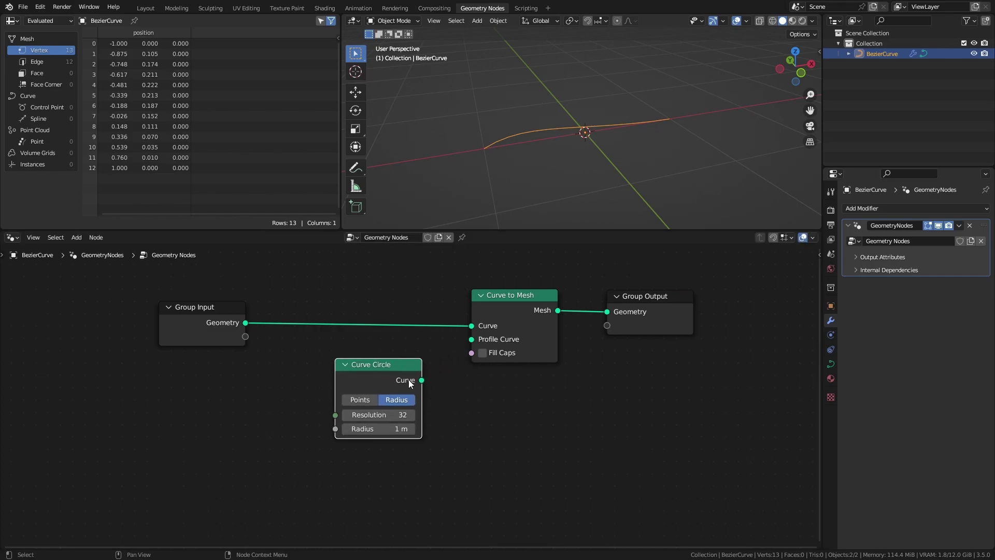
{"action": "left_click", "coordinate": [393, 415]}
{"action": "type", "text": "3"}
{"action": "key", "text": "Return"}
{"action": "left_click_drag", "start_coordinate": [422, 381], "coordinate": [471, 339]}
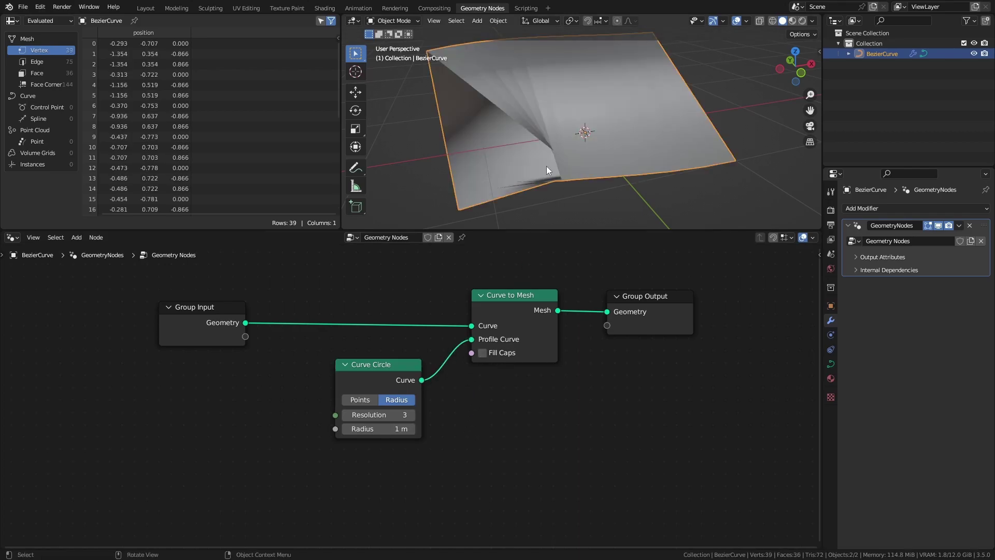
{"action": "middle_click_drag", "start_coordinate": [547, 166], "coordinate": [575, 138]}
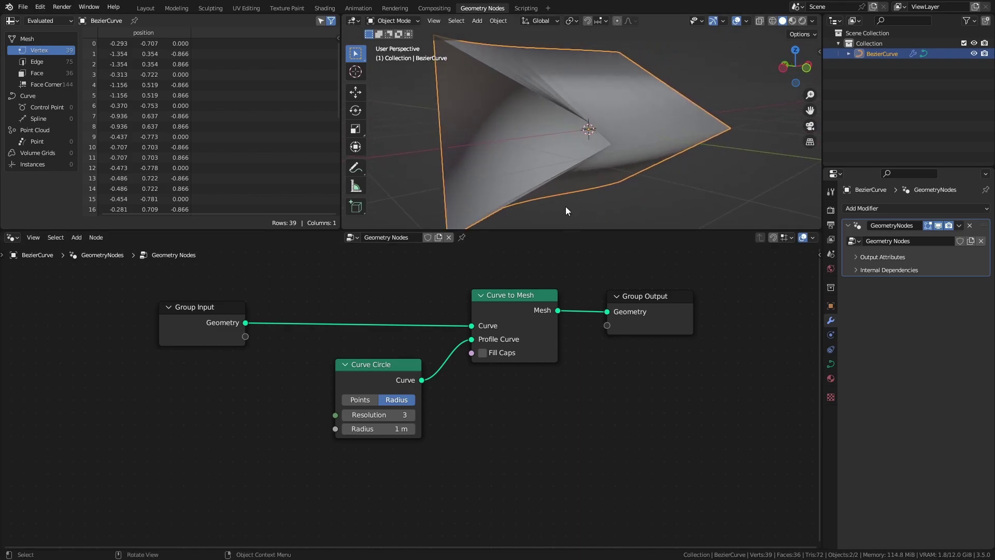
Move the Curve Circle lower left and insert a Join Geometry node on its profile link
{"action": "middle_click_drag", "start_coordinate": [565, 206], "coordinate": [564, 168]}
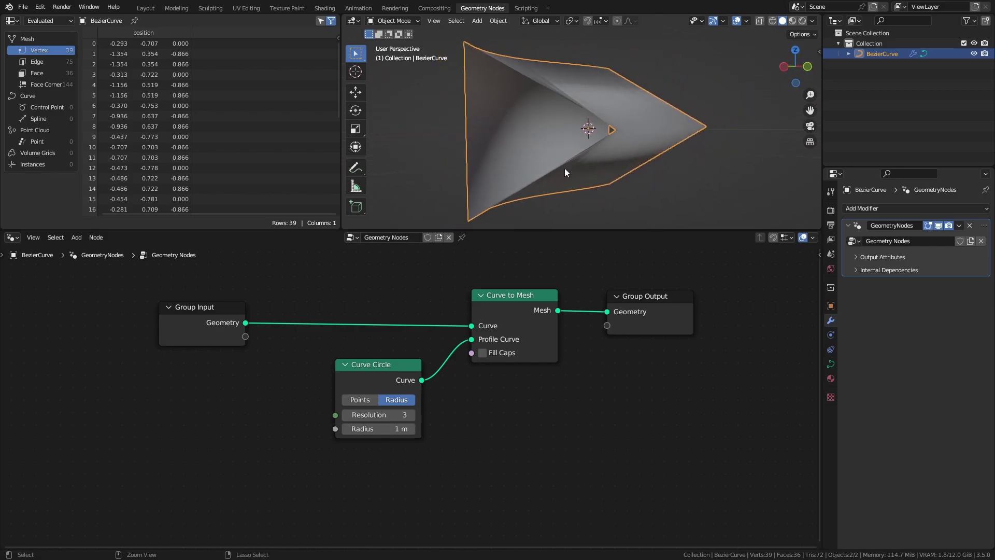
{"action": "key", "text": "g"}
{"action": "left_click", "coordinate": [374, 448]}
{"action": "middle_click_drag", "start_coordinate": [374, 448], "coordinate": [458, 389]}
{"action": "key", "text": "shift+a"}
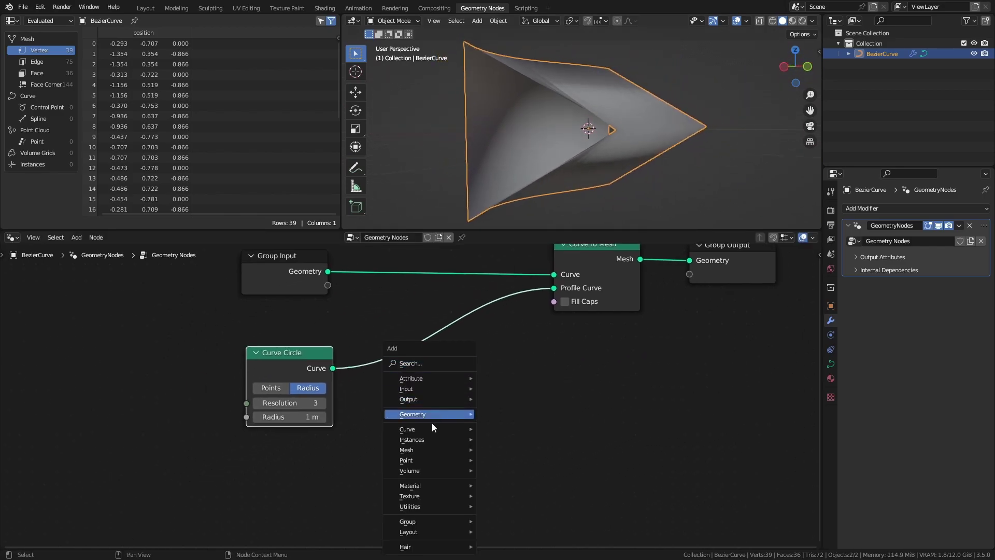
{"action": "mouse_move", "coordinate": [459, 413]}
{"action": "left_click", "coordinate": [511, 465]}
{"action": "left_click", "coordinate": [459, 337]}
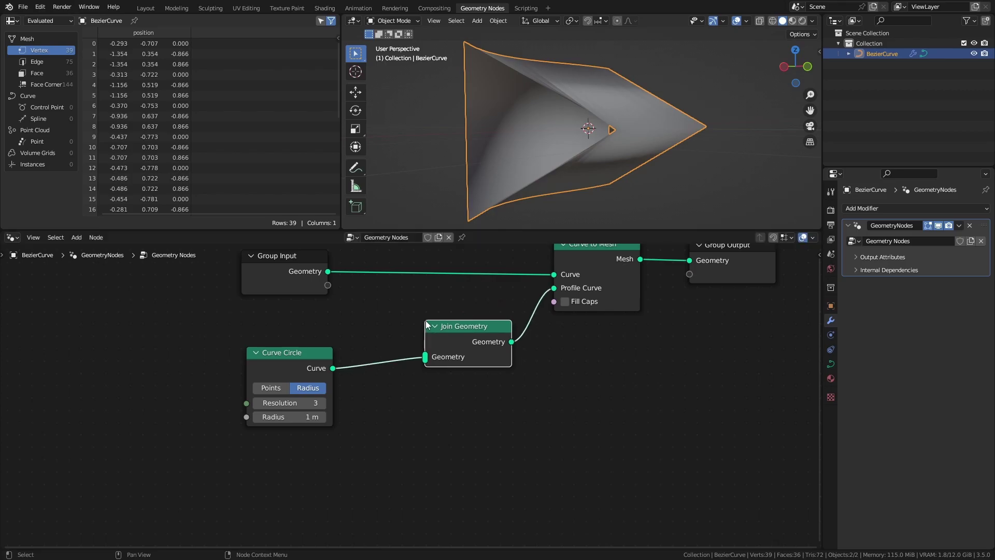
Add a Star primitive, join it with the circle profile, and lower its Inner Radius
{"action": "middle_click_drag", "start_coordinate": [438, 426], "coordinate": [506, 397]}
{"action": "key", "text": "shift+a"}
{"action": "mouse_move", "coordinate": [505, 396]}
{"action": "mouse_move", "coordinate": [487, 411]}
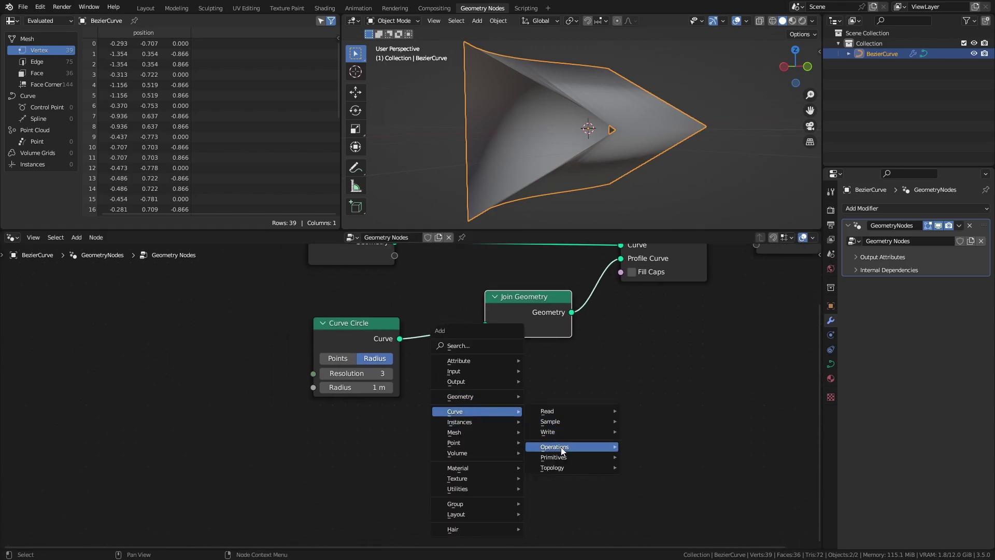
{"action": "mouse_move", "coordinate": [575, 456]}
{"action": "left_click", "coordinate": [667, 530]}
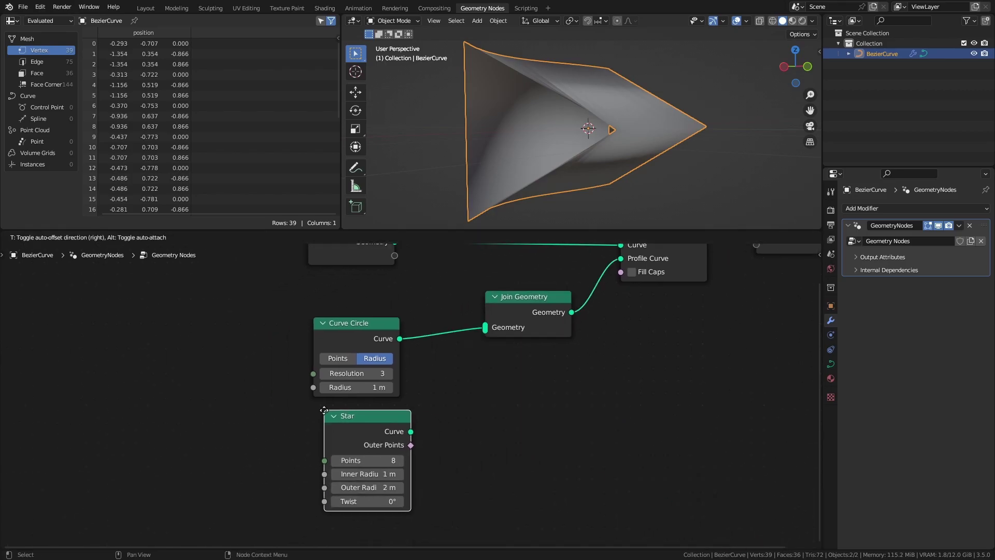
{"action": "left_click", "coordinate": [437, 430]}
{"action": "left_click_drag", "start_coordinate": [427, 434], "coordinate": [484, 334]}
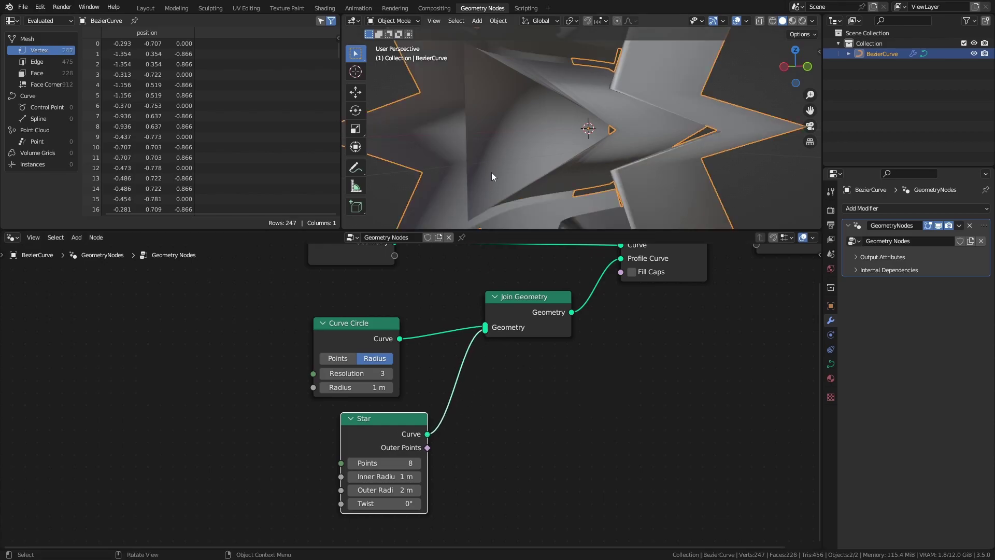
{"action": "middle_click_drag", "start_coordinate": [492, 173], "coordinate": [470, 153]}
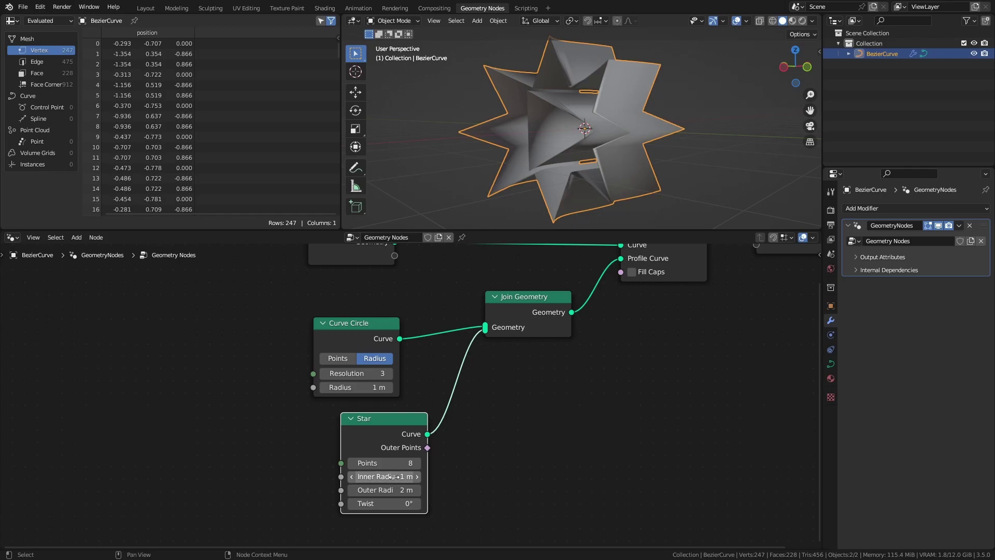
{"action": "left_click_drag", "start_coordinate": [386, 477], "coordinate": [353, 476]}
Delete the Star and Join Geometry nodes and reconnect the circle to Profile Curve
{"action": "key", "text": "x"}
{"action": "left_click", "coordinate": [542, 294]}
{"action": "key", "text": "x"}
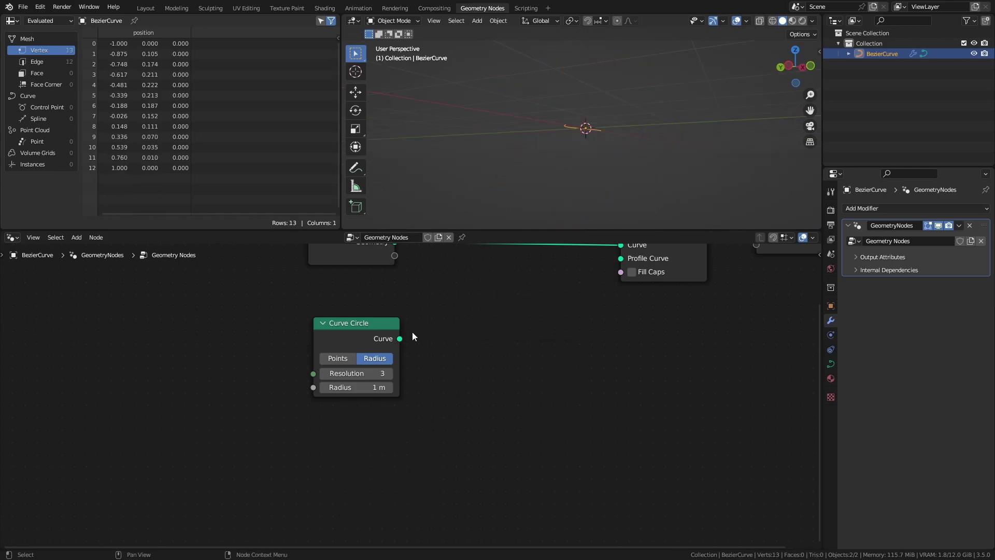
{"action": "left_click_drag", "start_coordinate": [400, 338], "coordinate": [621, 270]}
Insert an Instance on Points node into the circle's profile link
{"action": "middle_click_drag", "start_coordinate": [546, 316], "coordinate": [453, 393]}
{"action": "left_click_drag", "start_coordinate": [266, 418], "coordinate": [367, 417]}
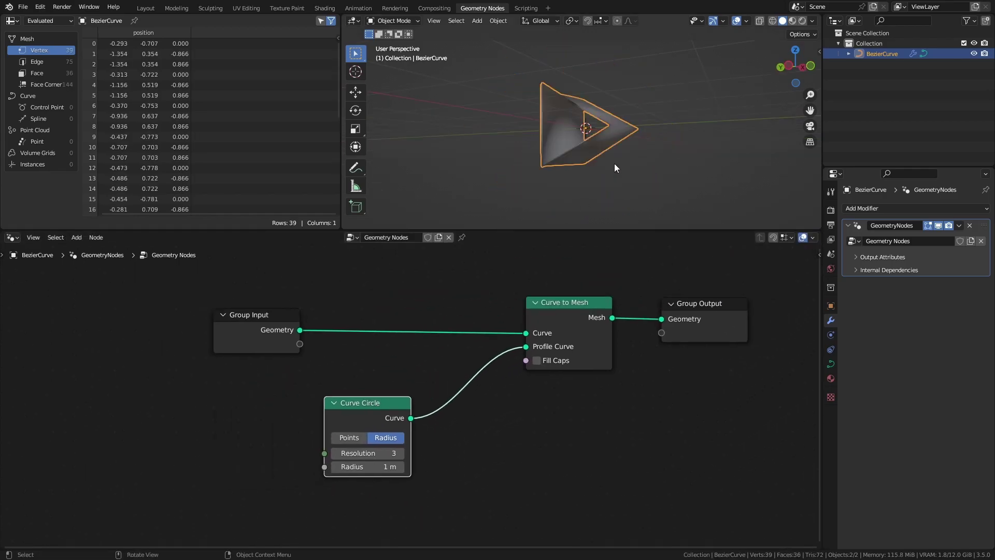
{"action": "middle_click_drag", "start_coordinate": [196, 453], "coordinate": [218, 364]}
{"action": "left_click_drag", "start_coordinate": [371, 330], "coordinate": [258, 320]}
{"action": "scroll", "coordinate": [420, 342], "scroll_direction": "up", "scroll_amount": 2, "text": "shift"}
{"action": "key", "text": "shift+a"}
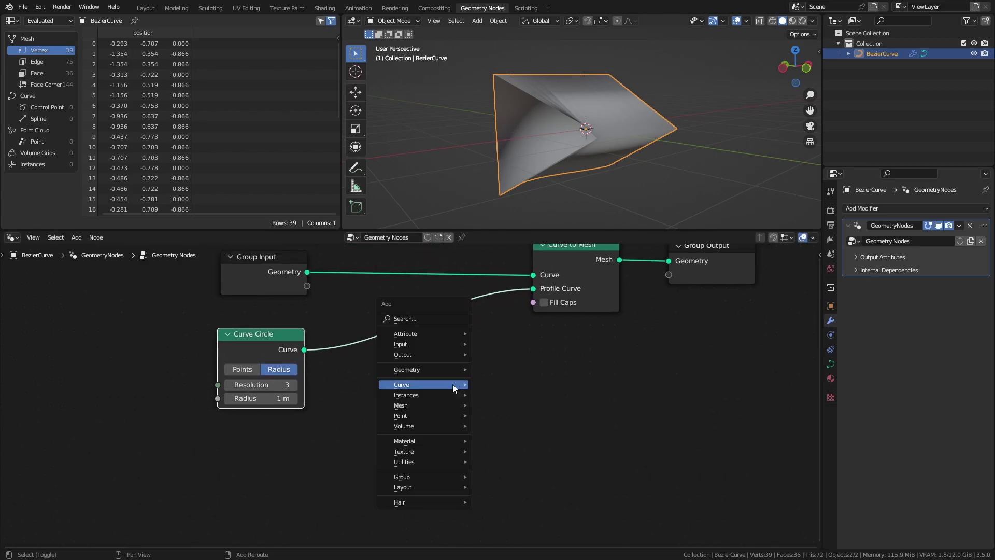
{"action": "mouse_move", "coordinate": [434, 394]}
{"action": "left_click", "coordinate": [492, 395]}
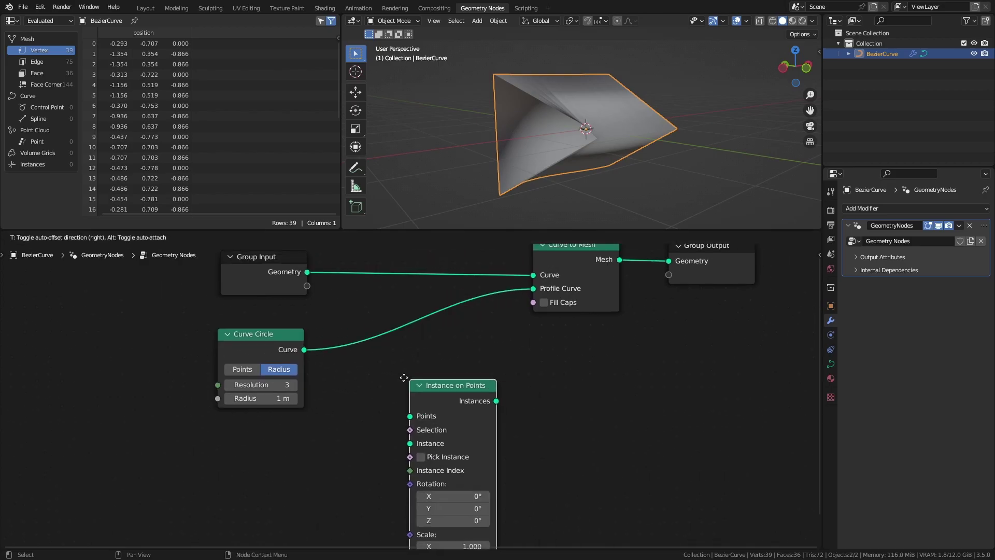
{"action": "left_click", "coordinate": [395, 304]}
Duplicate the Curve Circle and set the copy's Resolution to 16
{"action": "middle_click_drag", "start_coordinate": [345, 437], "coordinate": [394, 409]}
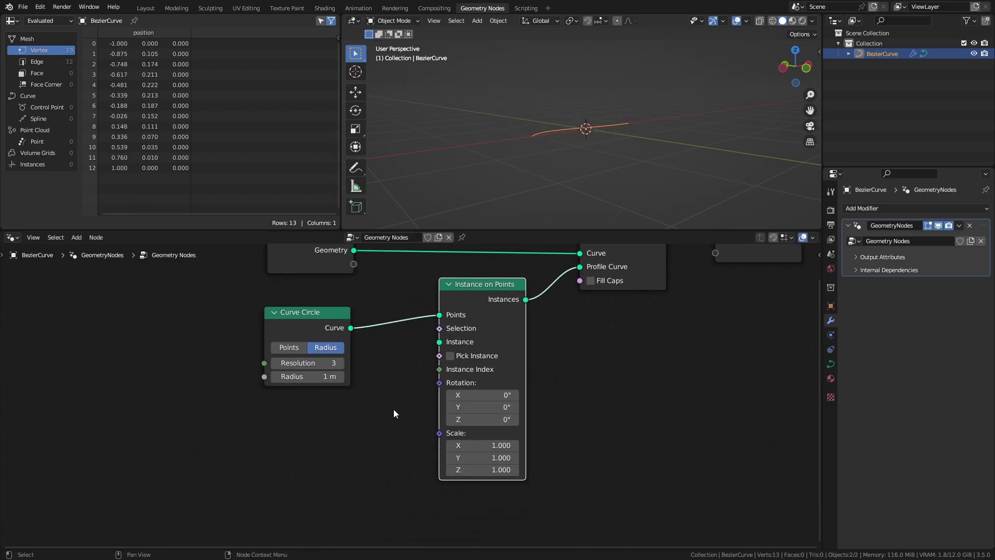
{"action": "left_click", "coordinate": [311, 329]}
{"action": "key", "text": "shift+d"}
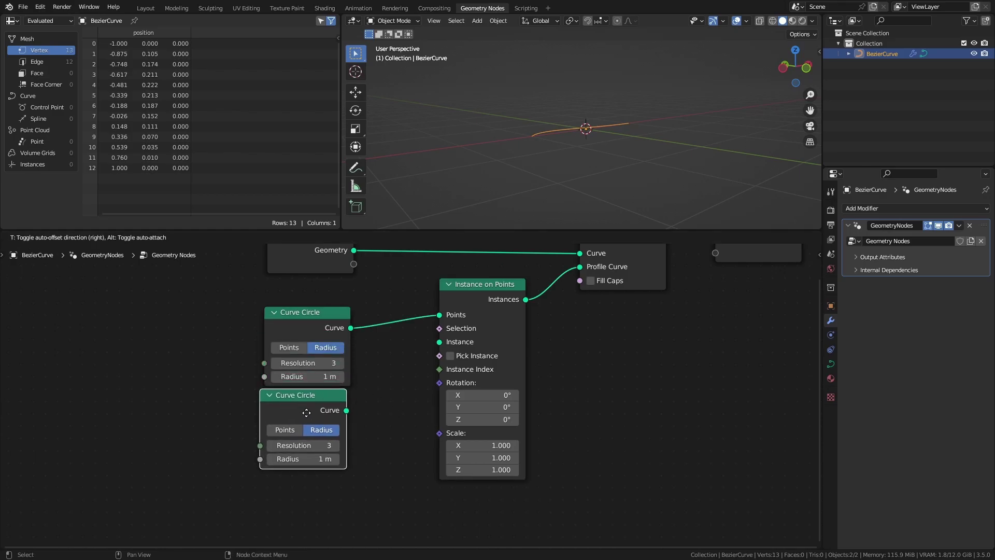
{"action": "left_click", "coordinate": [308, 416]}
{"action": "double_click", "coordinate": [303, 447]}
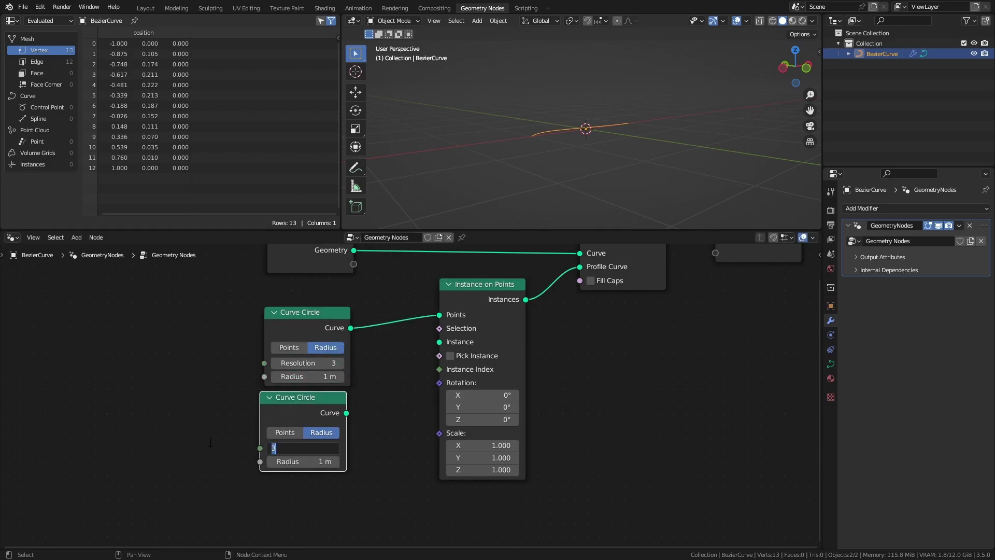
{"action": "type", "text": "16"}
{"action": "key", "text": "Return"}
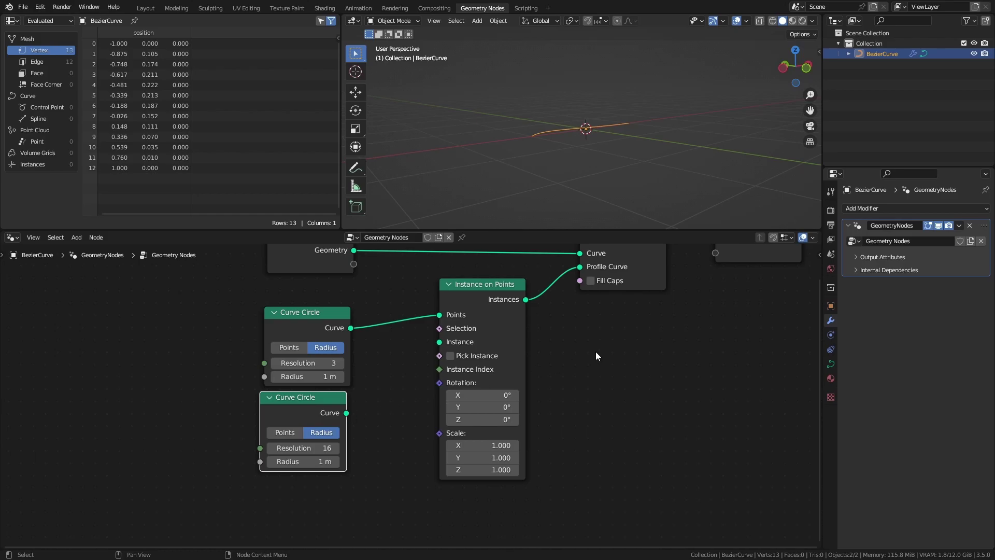
Add Realize Instances before Profile Curve and feed the 16-point circle into Instance
{"action": "middle_click_drag", "start_coordinate": [596, 351], "coordinate": [468, 392]}
{"action": "key", "text": "shift+a"}
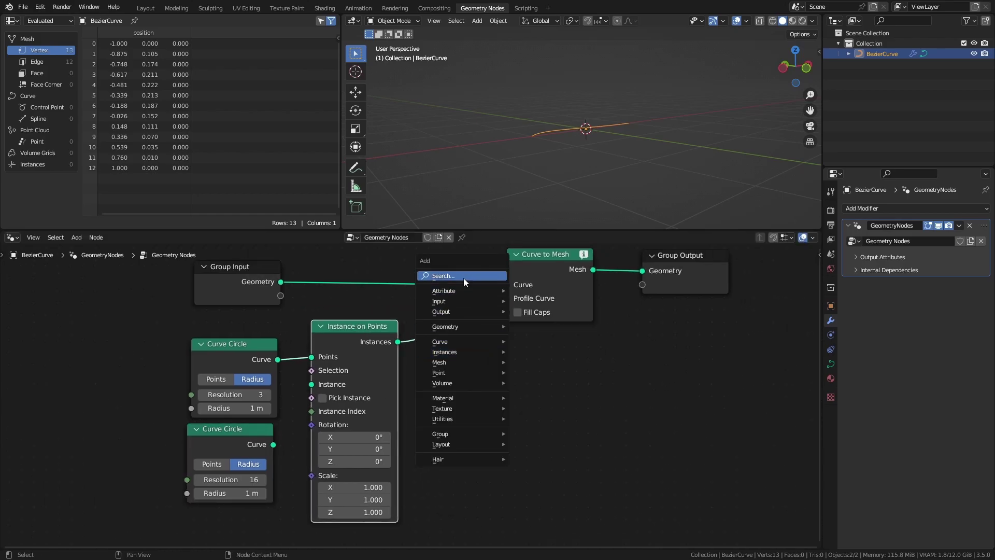
{"action": "type", "text": "realize"}
{"action": "left_click", "coordinate": [498, 329]}
{"action": "left_click", "coordinate": [496, 357]}
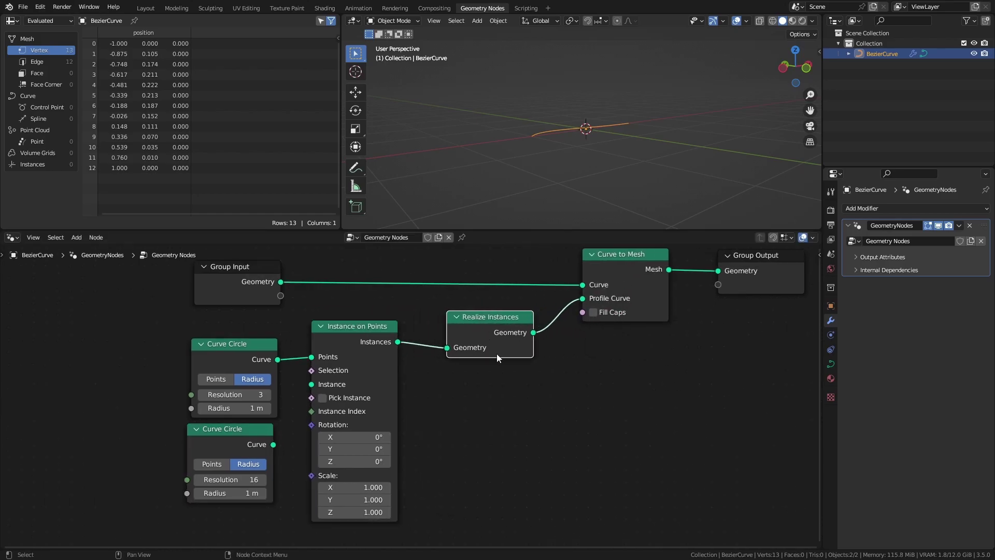
{"action": "left_click_drag", "start_coordinate": [273, 445], "coordinate": [312, 384]}
{"action": "left_click_drag", "start_coordinate": [249, 363], "coordinate": [233, 350]}
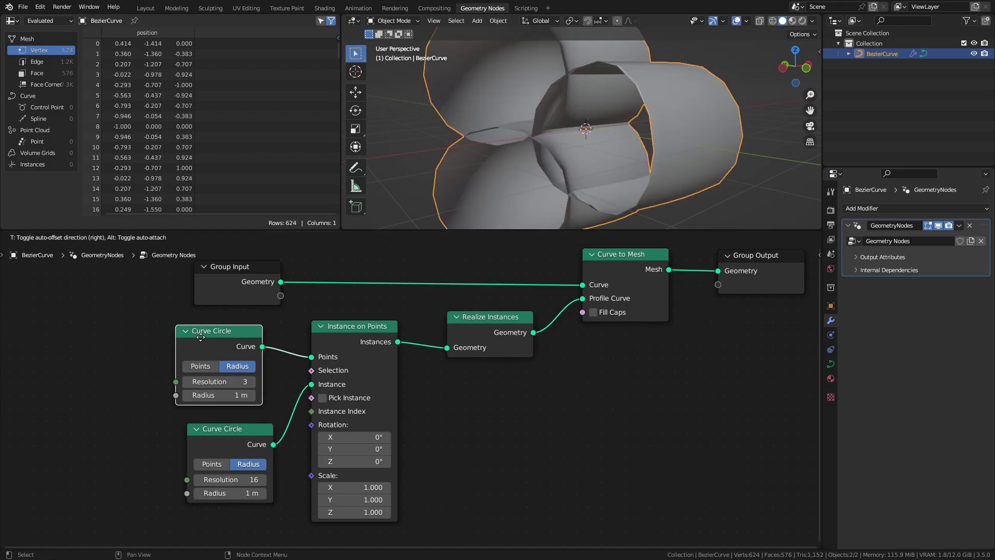
Preview the Realize Instances output in the viewport, then remove the Viewer node
{"action": "left_click", "coordinate": [503, 421]}
{"action": "scroll", "coordinate": [590, 107], "scroll_direction": "down", "scroll_amount": 6}
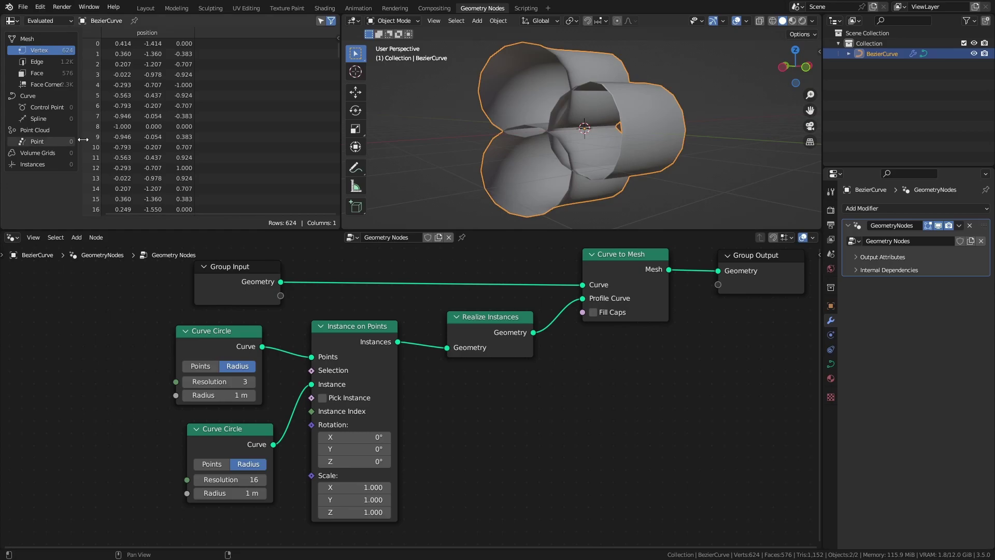
{"action": "middle_click_drag", "start_coordinate": [577, 110], "coordinate": [591, 148]}
{"action": "left_click", "coordinate": [485, 326], "text": "ctrl+shift"}
{"action": "key", "text": "x"}
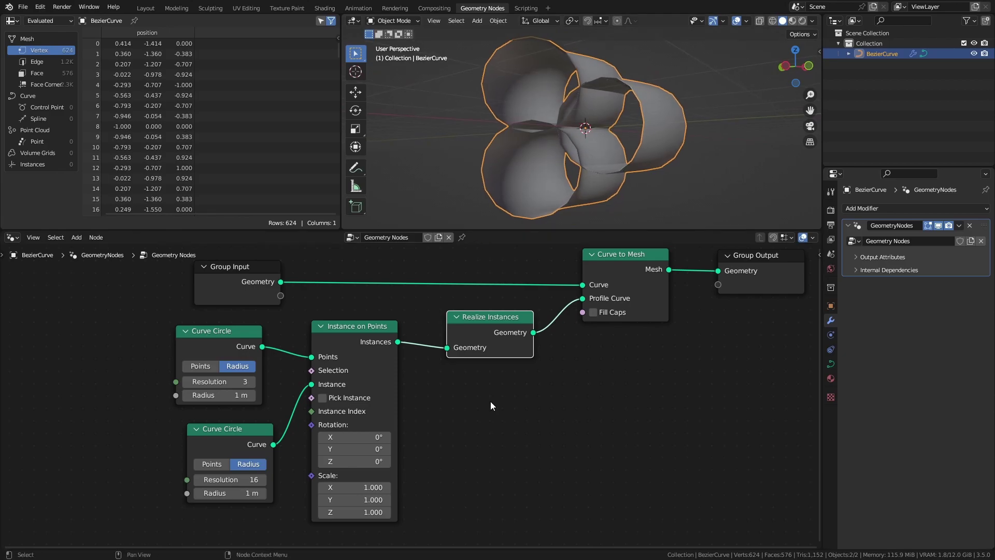
Drag the 16-point circle's Radius down to about 0.87 m
{"action": "middle_click_drag", "start_coordinate": [474, 428], "coordinate": [614, 373]}
{"action": "scroll", "coordinate": [463, 468], "scroll_direction": "up", "scroll_amount": 2}
{"action": "left_click_drag", "start_coordinate": [371, 438], "coordinate": [365, 448]}
{"action": "middle_click_drag", "start_coordinate": [534, 171], "coordinate": [523, 197]}
Set the 16-point profile circle's Radius to 0.85 m
{"action": "left_click", "coordinate": [362, 447]}
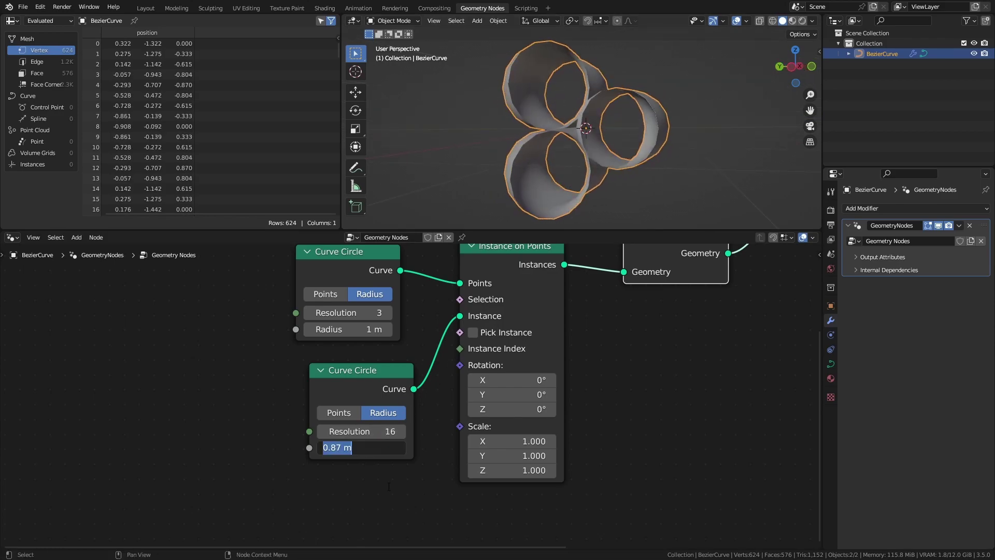
{"action": "type", "text": "0.85"}
{"action": "key", "text": "Return"}
{"action": "middle_click_drag", "start_coordinate": [555, 197], "coordinate": [631, 160]}
Expose the 3-point circle's Radius as a new Group Input socket
{"action": "scroll", "coordinate": [544, 373], "scroll_direction": "down", "scroll_amount": 3}
{"action": "left_click_drag", "start_coordinate": [446, 267], "coordinate": [249, 267]}
{"action": "middle_click_drag", "start_coordinate": [297, 371], "coordinate": [289, 381]}
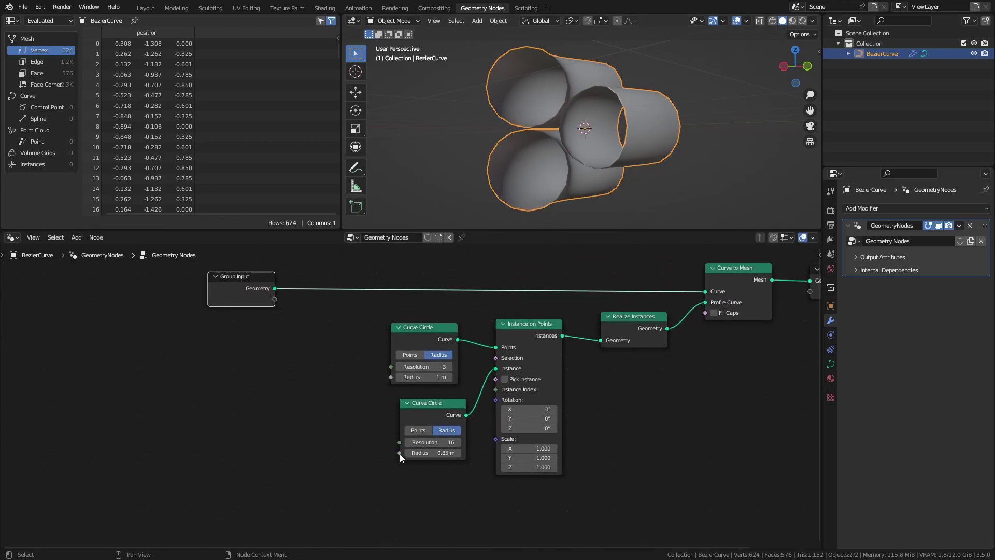
{"action": "left_click_drag", "start_coordinate": [391, 377], "coordinate": [275, 299]}
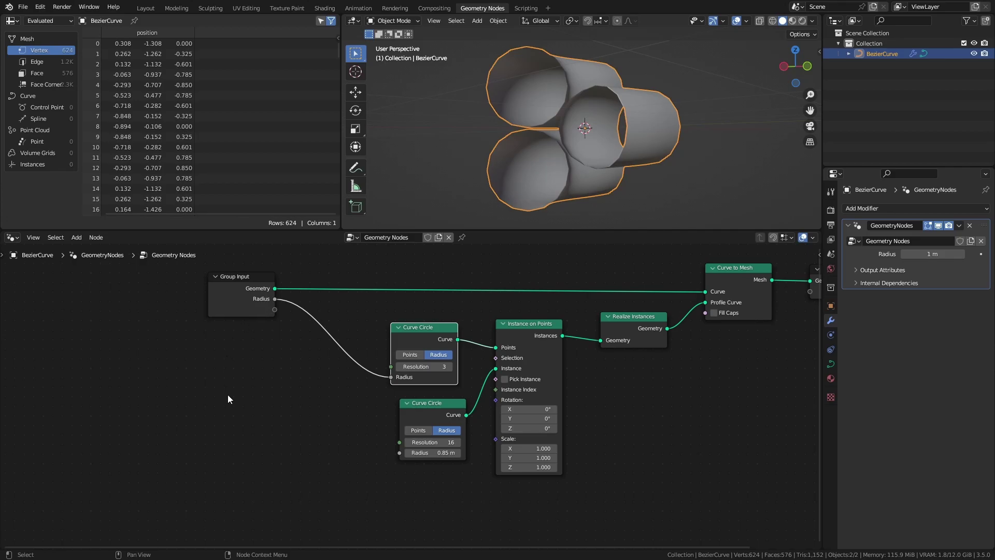
Add a Multiply Math node feeding group Radius × 0.85 into the 16-point circle's Radius
{"action": "key", "text": "shift+a"}
{"action": "mouse_move", "coordinate": [278, 506]}
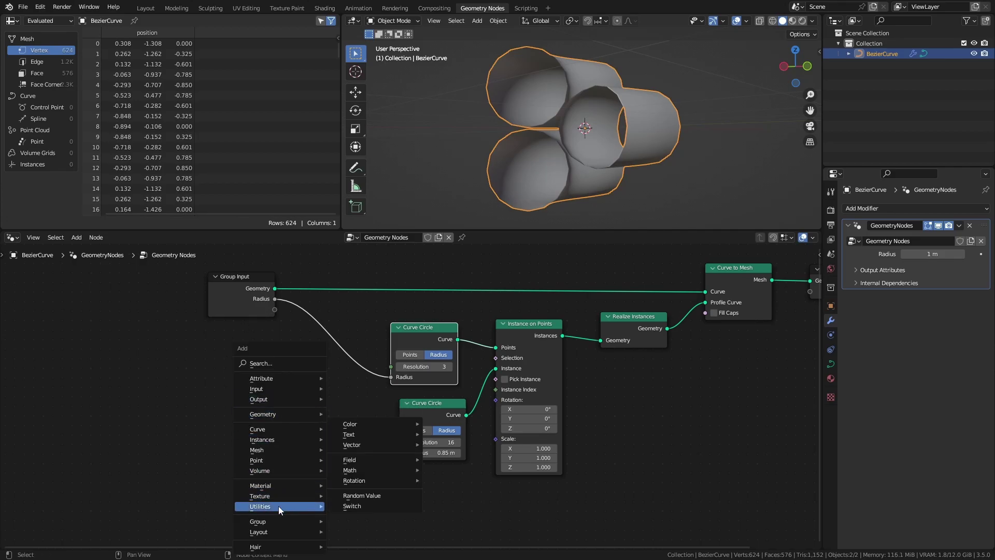
{"action": "mouse_move", "coordinate": [363, 470]}
{"action": "left_click", "coordinate": [456, 440]}
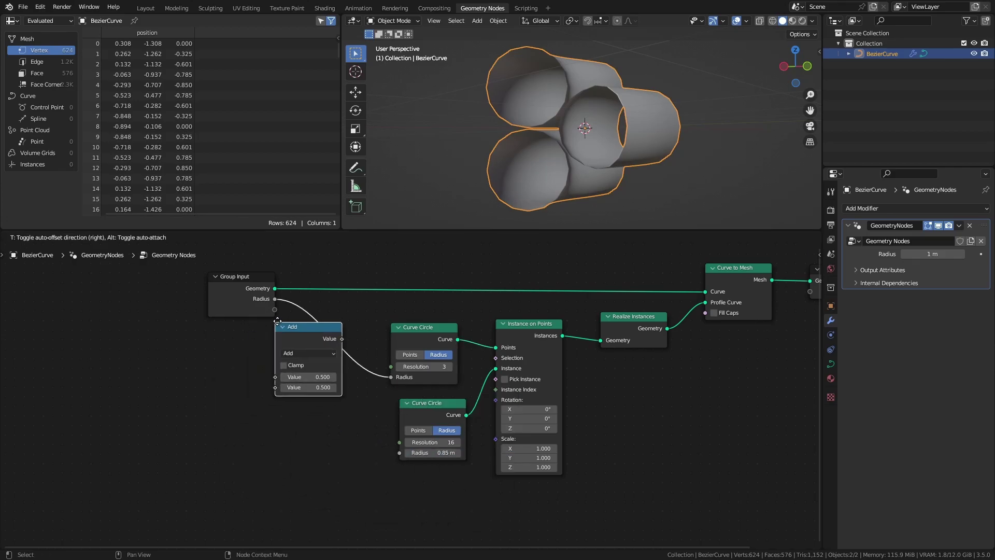
{"action": "left_click", "coordinate": [292, 374]}
{"action": "left_click_drag", "start_coordinate": [272, 304], "coordinate": [231, 303]}
{"action": "left_click", "coordinate": [312, 405]}
{"action": "left_click", "coordinate": [325, 453]}
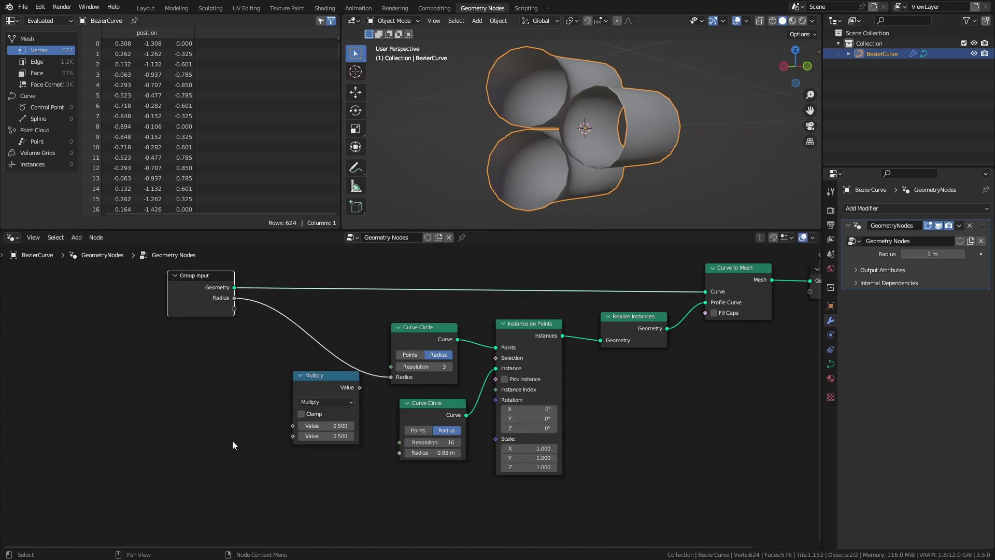
{"action": "left_click_drag", "start_coordinate": [233, 302], "coordinate": [258, 310]}
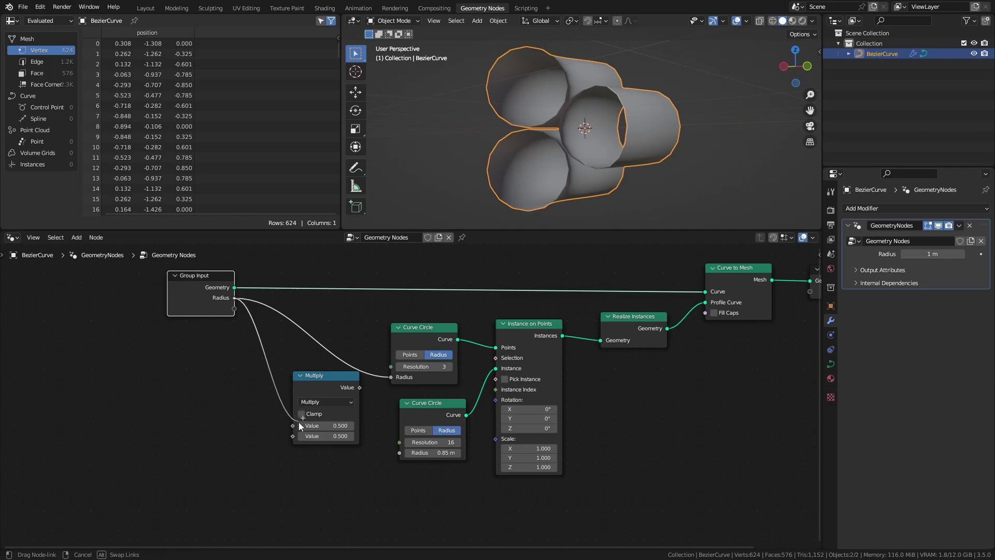
{"action": "left_click_drag", "start_coordinate": [300, 424], "coordinate": [300, 424]}
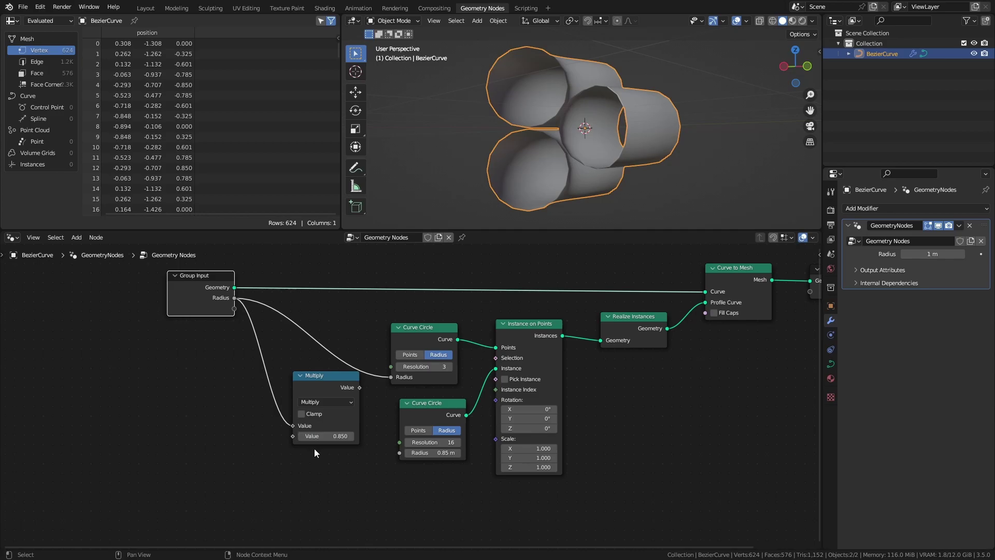
{"action": "left_click_drag", "start_coordinate": [359, 387], "coordinate": [362, 458]}
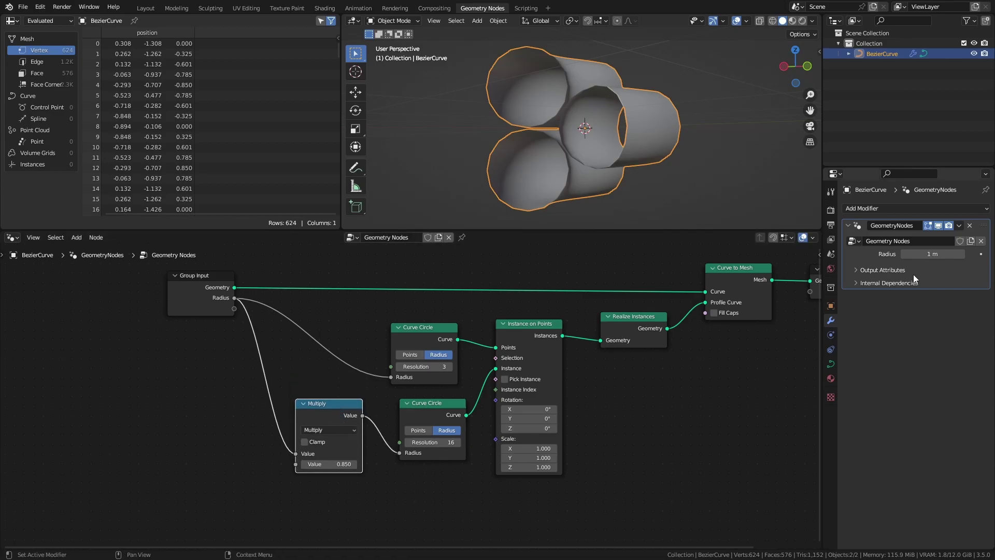
Try cable radii like 0.13 m, settling the modifier's Radius input at 0.1 m
{"action": "left_click", "coordinate": [933, 254]}
{"action": "type", "text": "0.13"}
{"action": "key", "text": "Return"}
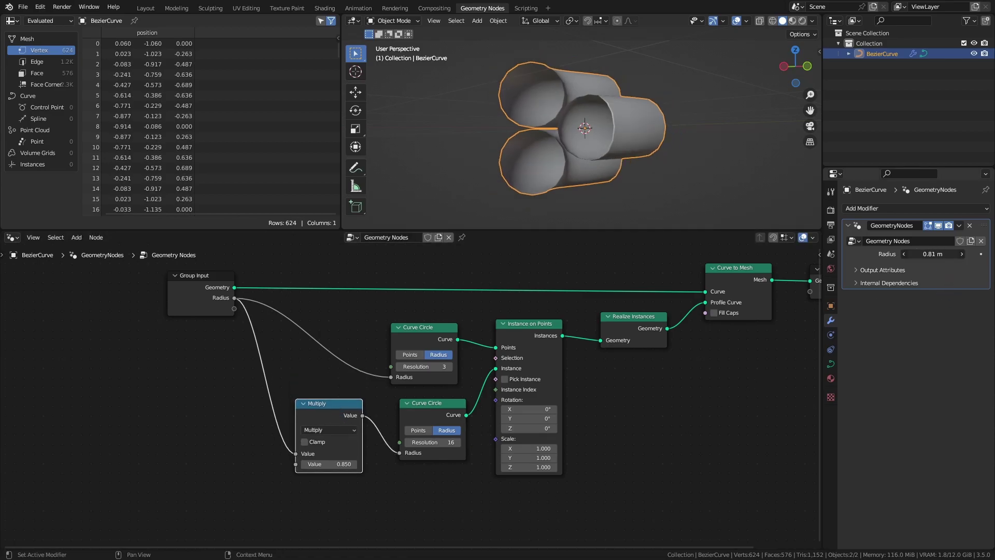
{"action": "mouse_move", "coordinate": [934, 253]}
{"action": "left_mouse_down"}
{"action": "mouse_move", "coordinate": [969, 254]}
{"action": "mouse_move", "coordinate": [923, 254]}
{"action": "left_mouse_up"}
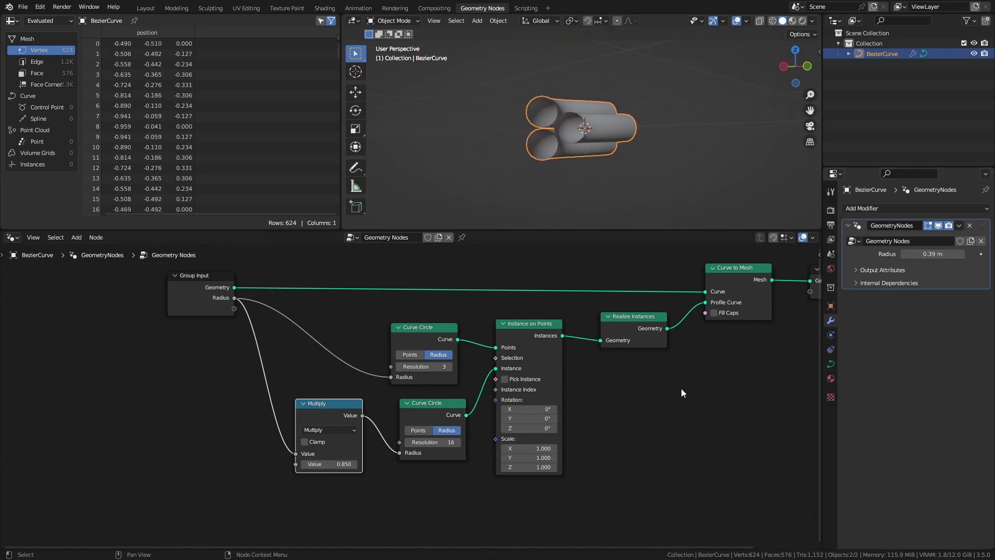
{"action": "left_click", "coordinate": [943, 254]}
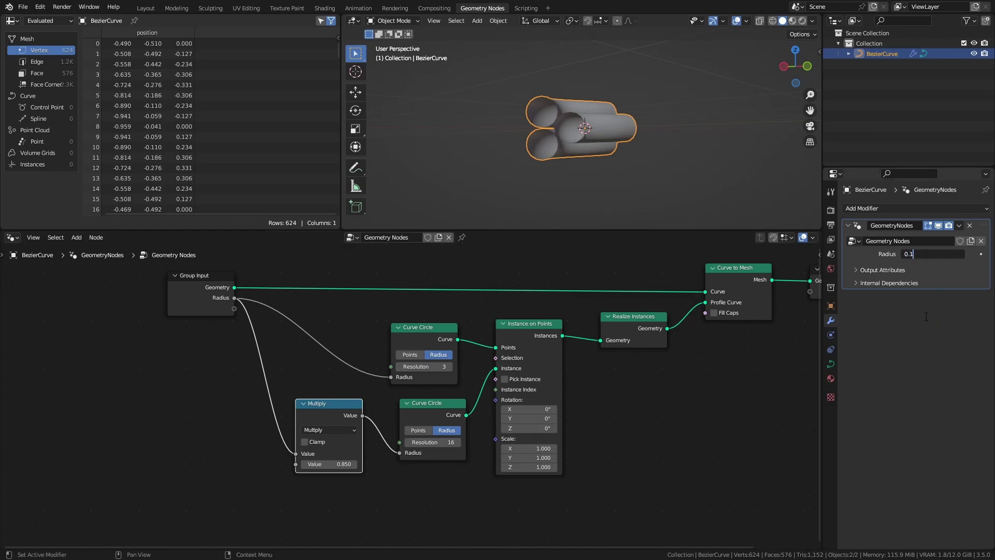
{"action": "key", "text": "Return"}
Save the file as twisting_cables_tutorial.blend and box-select the five middle nodes
{"action": "key", "text": "ctrl+s"}
{"action": "scroll", "coordinate": [592, 149], "scroll_direction": "up", "scroll_amount": 3}
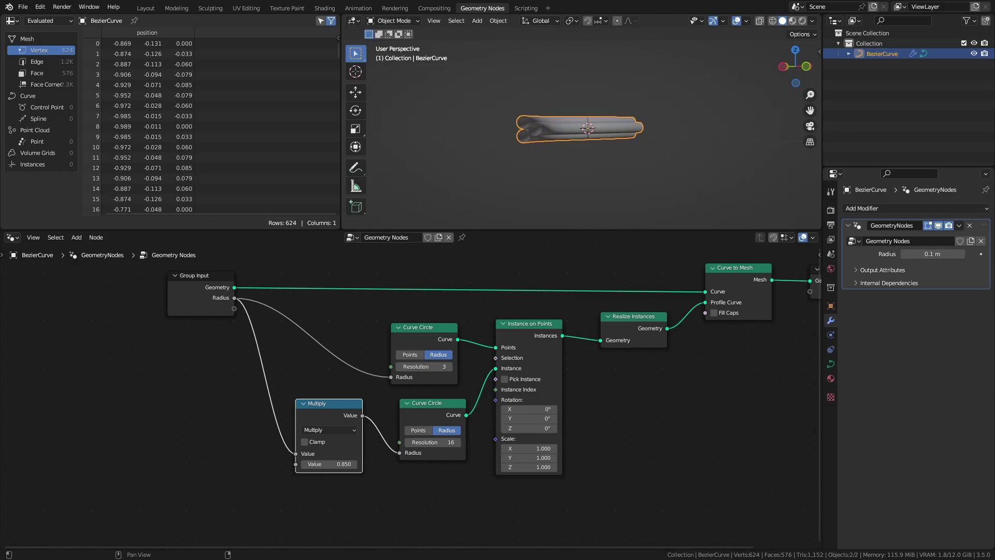
{"action": "middle_click_drag", "start_coordinate": [472, 317], "coordinate": [434, 335]}
{"action": "left_click_drag", "start_coordinate": [259, 337], "coordinate": [586, 479]}
Move the selected nodes lower, insert Set Curve Tilt before Curve to Mesh, and raise Tilt
{"action": "key", "text": "g"}
{"action": "left_click", "coordinate": [623, 461]}
{"action": "key", "text": "shift+a"}
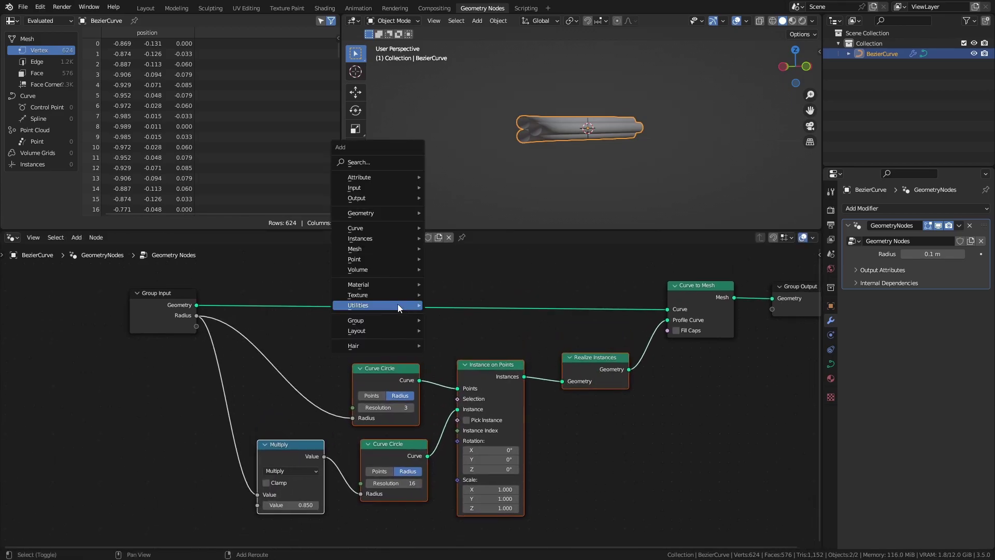
{"action": "type", "text": "set cur"}
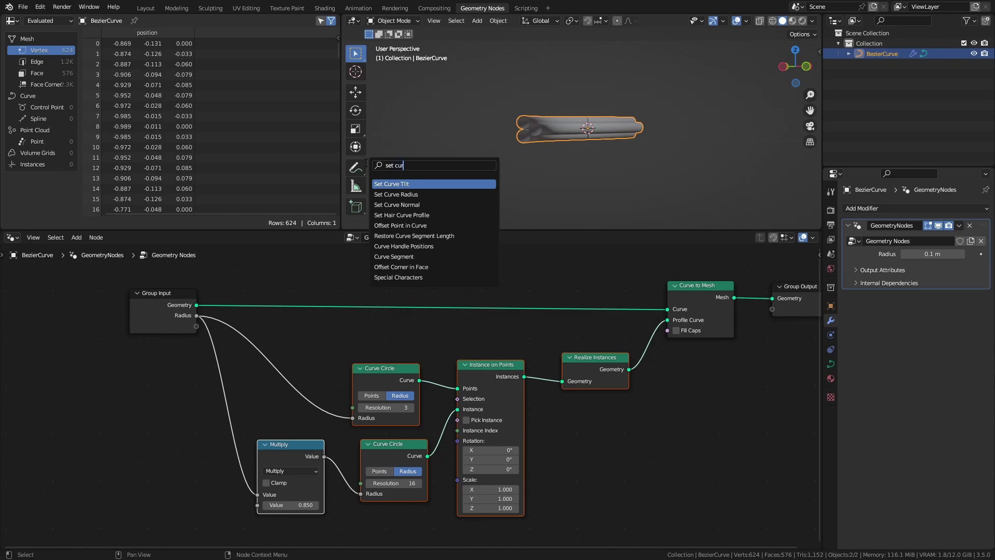
{"action": "type", "text": "v"}
{"action": "left_click", "coordinate": [410, 183]}
{"action": "left_click", "coordinate": [471, 293]}
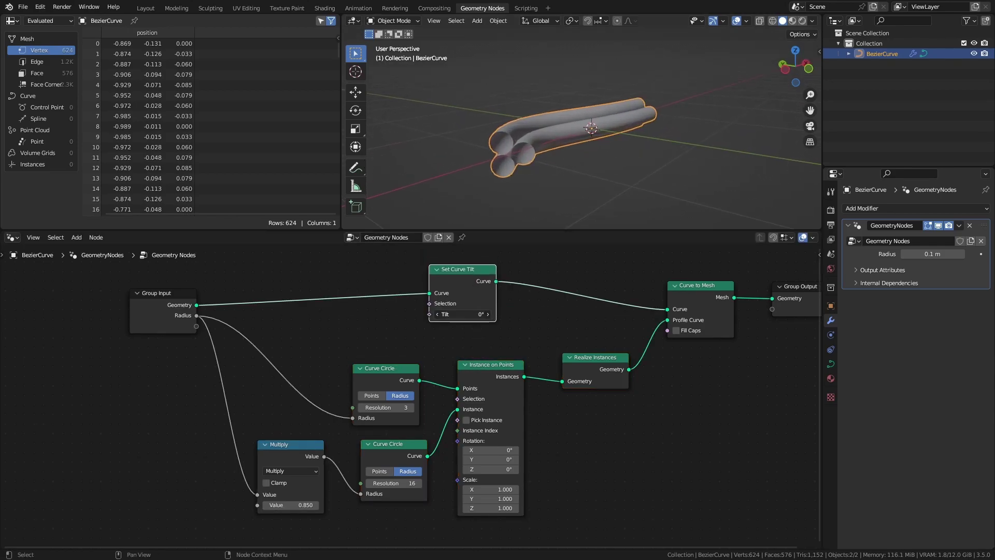
{"action": "left_click_drag", "start_coordinate": [461, 314], "coordinate": [524, 314]}
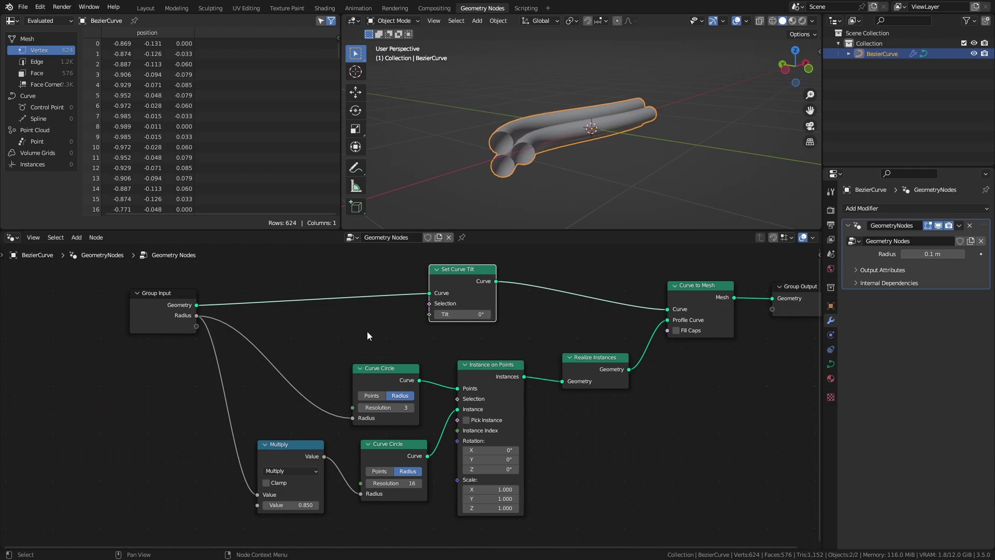
Add a Spline Parameter node and connect its Factor to Set Curve Tilt's Tilt
{"action": "middle_click_drag", "start_coordinate": [367, 331], "coordinate": [403, 388]}
{"action": "key", "text": "g"}
{"action": "left_click", "coordinate": [503, 335]}
{"action": "key", "text": "shift+a"}
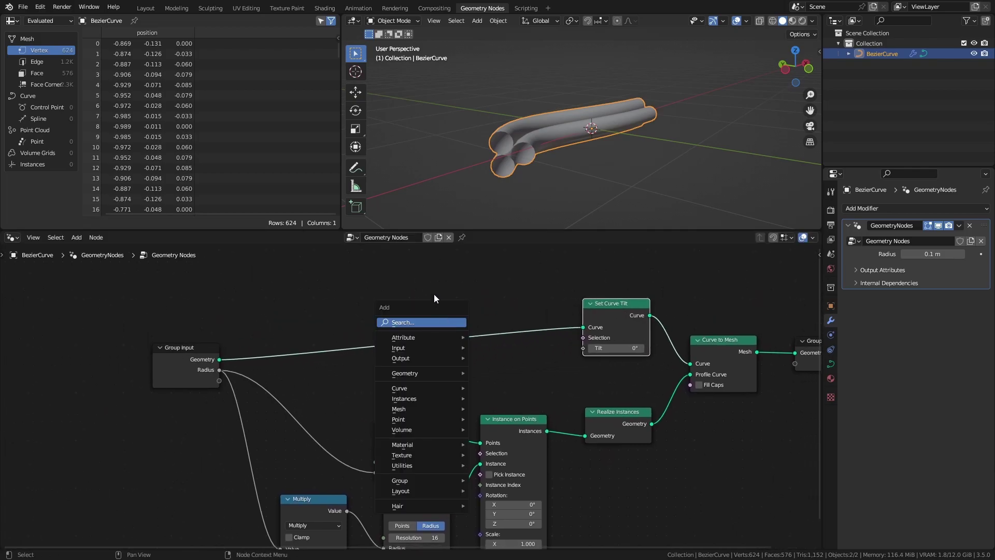
{"action": "type", "text": "spline pa"}
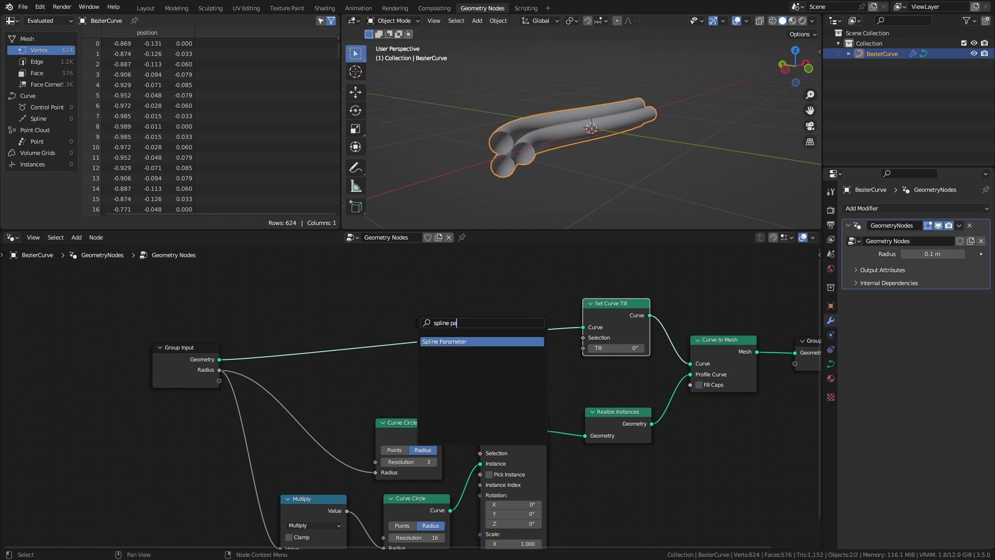
{"action": "key", "text": "Return"}
{"action": "left_click", "coordinate": [457, 369]}
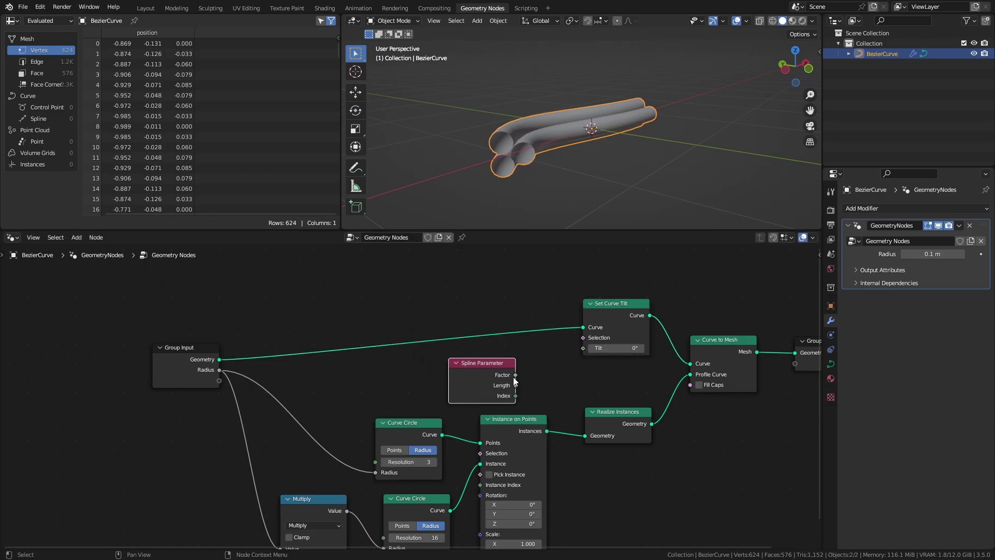
{"action": "left_click_drag", "start_coordinate": [515, 375], "coordinate": [583, 349]}
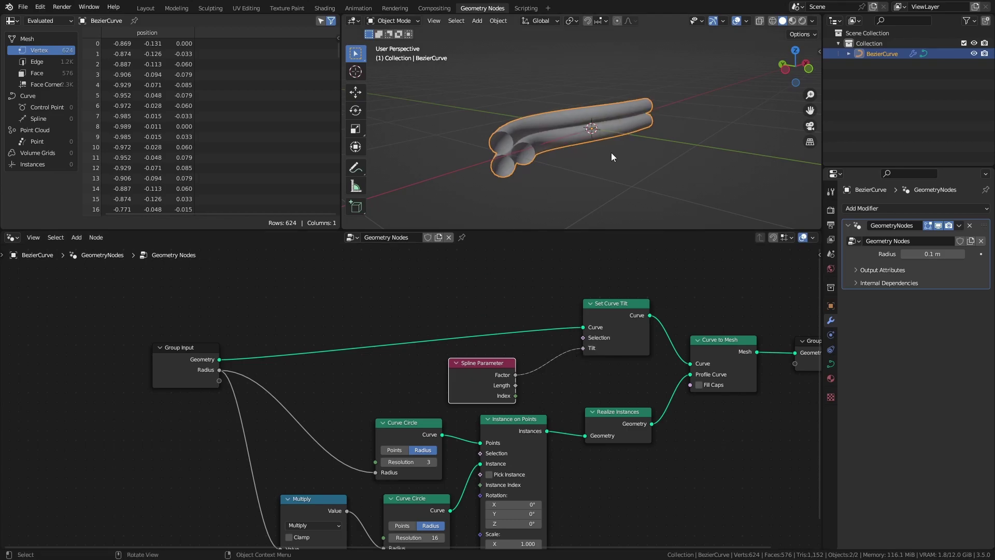
{"action": "mouse_move", "coordinate": [611, 153]}
{"action": "middle_mouse_down"}
{"action": "mouse_move", "coordinate": [433, 153]}
{"action": "mouse_move", "coordinate": [611, 145]}
{"action": "mouse_move", "coordinate": [600, 186]}
{"action": "mouse_move", "coordinate": [605, 156]}
{"action": "middle_mouse_up"}
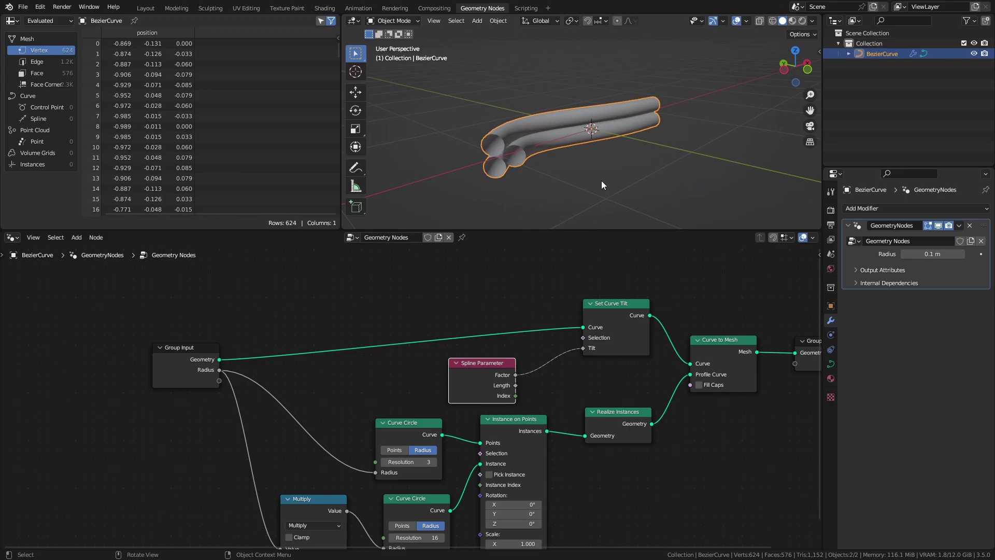
{"action": "left_click_drag", "start_coordinate": [482, 363], "coordinate": [259, 260]}
Insert a Math node set to Multiply between the spline Factor and Tilt
{"action": "middle_click_drag", "start_coordinate": [410, 357], "coordinate": [408, 379]}
{"action": "key", "text": "shift+a"}
{"action": "mouse_move", "coordinate": [390, 450]}
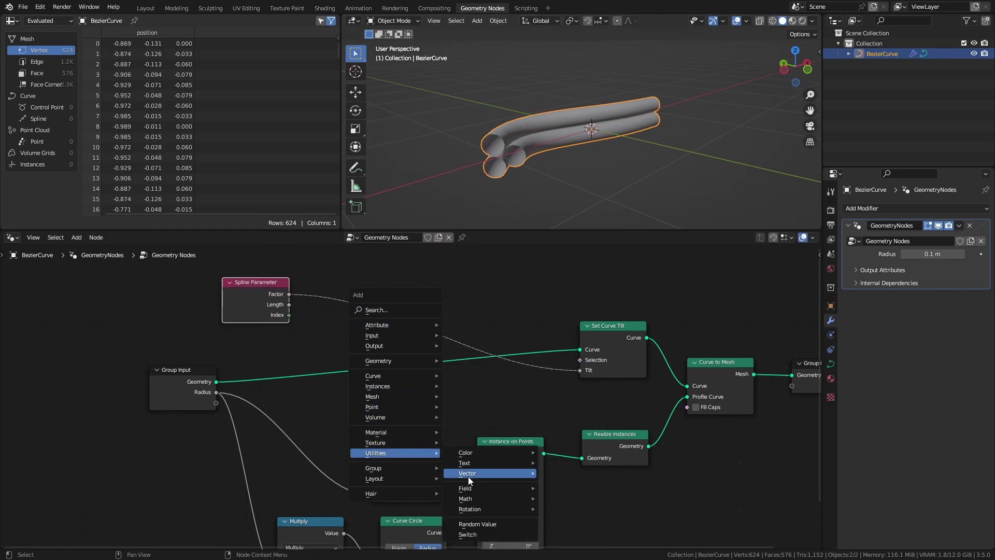
{"action": "mouse_move", "coordinate": [518, 498]}
{"action": "left_click", "coordinate": [586, 488]}
{"action": "left_click", "coordinate": [399, 283]}
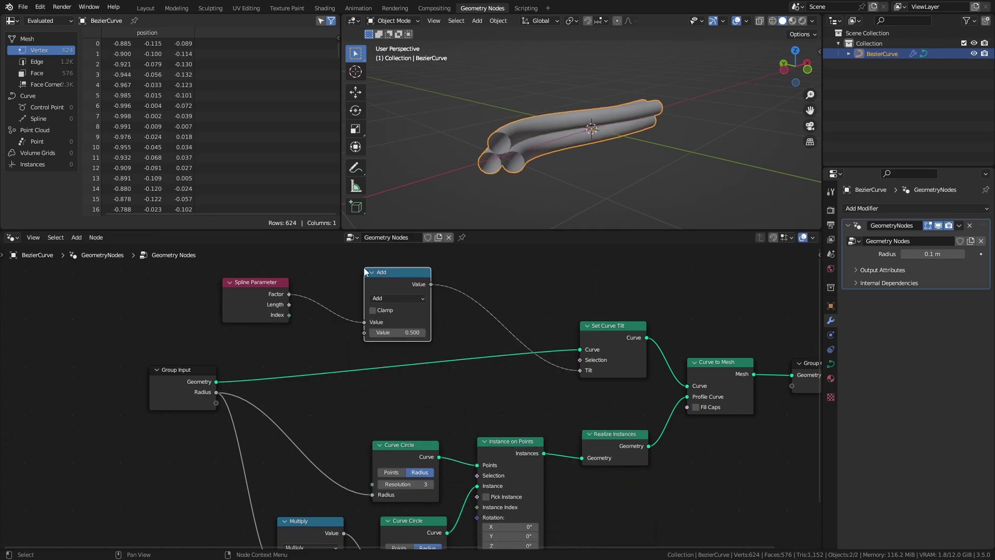
{"action": "left_click", "coordinate": [403, 299]}
{"action": "left_click", "coordinate": [393, 345]}
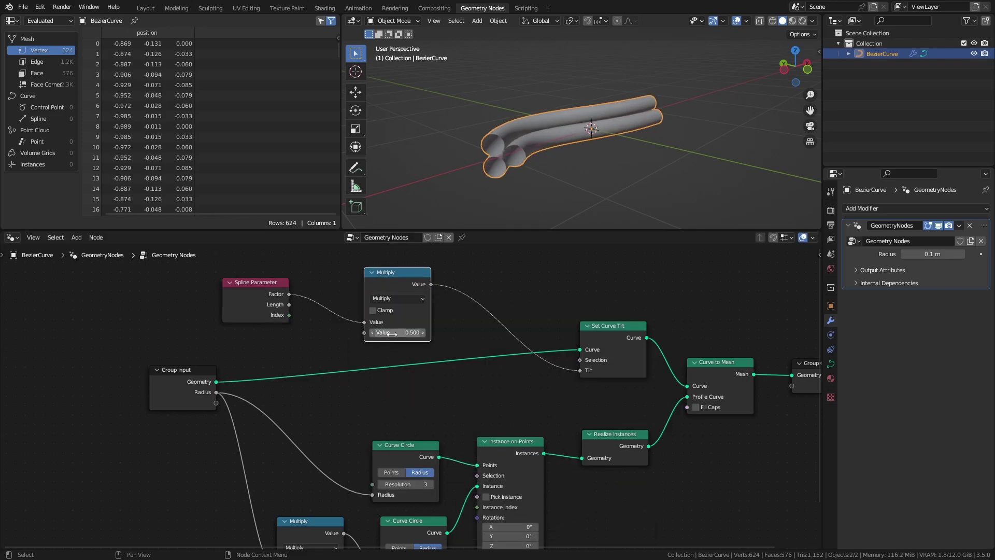
Set the Multiply node's second value to 1 and link it to Group Input as a new Value input
{"action": "left_click_drag", "start_coordinate": [410, 332], "coordinate": [433, 333]}
{"action": "middle_click_drag", "start_coordinate": [569, 186], "coordinate": [553, 172]}
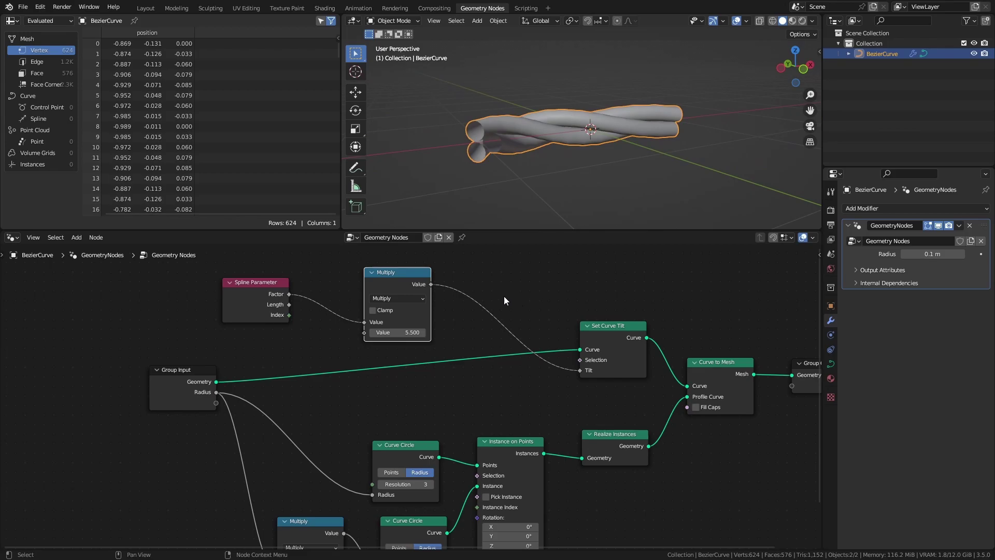
{"action": "left_click", "coordinate": [406, 332]}
{"action": "type", "text": "1"}
{"action": "key", "text": "Return"}
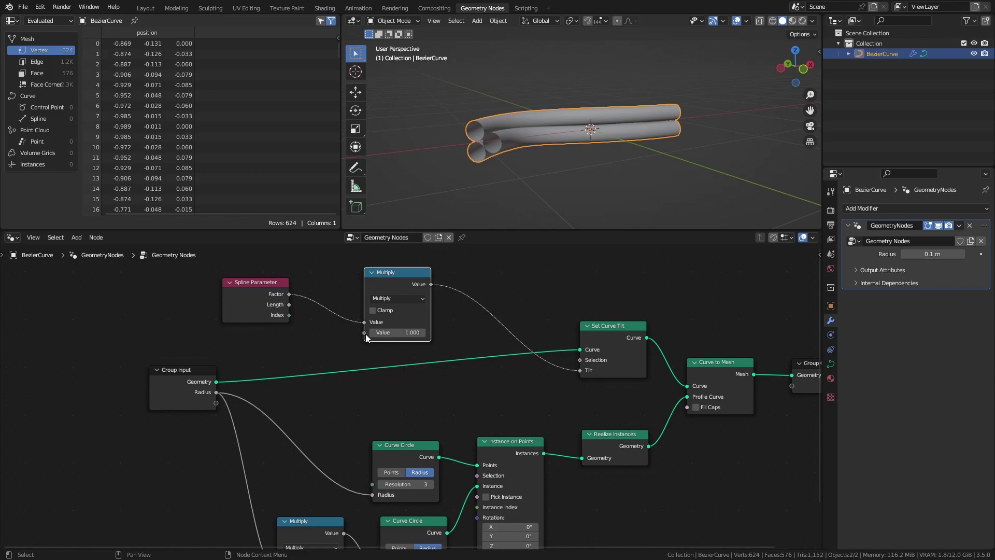
{"action": "left_click_drag", "start_coordinate": [365, 333], "coordinate": [213, 403]}
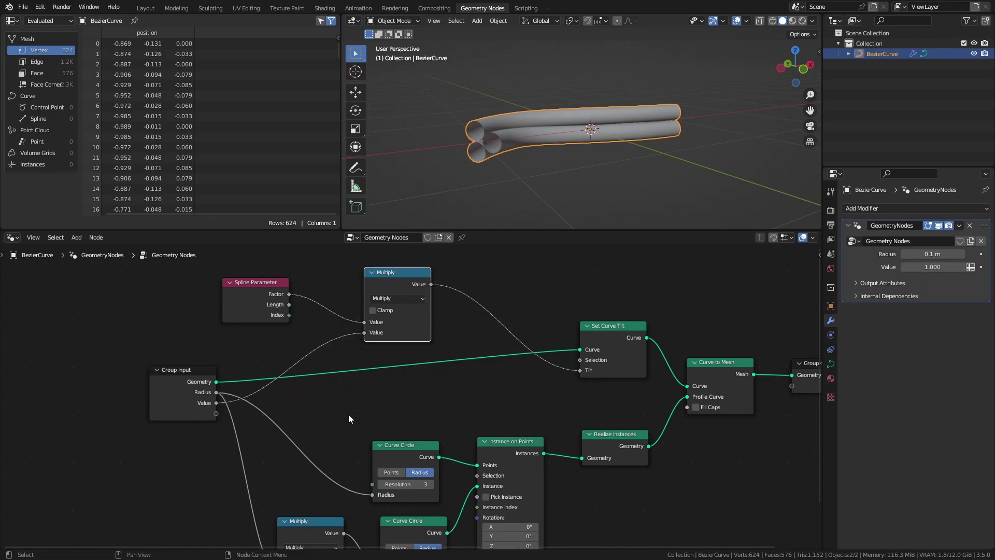
Rename the Value group input to Tilt, save the file, and raise Tilt to 6.860
{"action": "key", "text": "n"}
{"action": "left_click", "coordinate": [816, 326]}
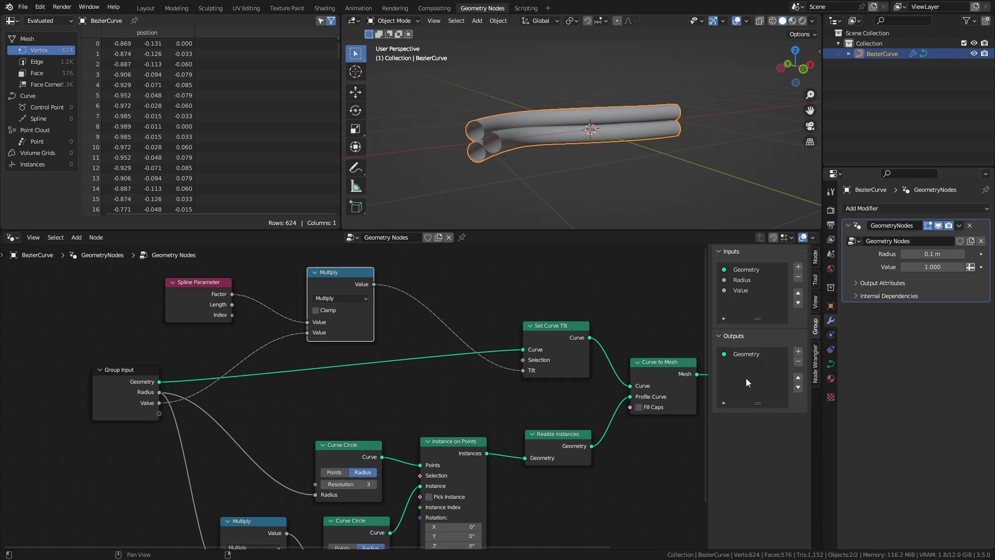
{"action": "double_click", "coordinate": [747, 292]}
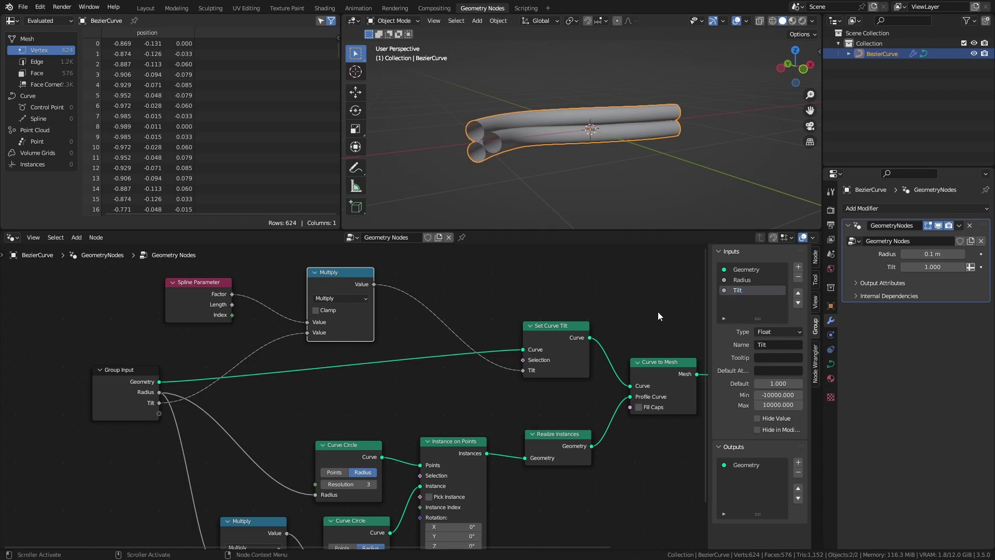
{"action": "key", "text": "n"}
{"action": "key", "text": "ctrl+s"}
{"action": "left_click_drag", "start_coordinate": [933, 266], "coordinate": [957, 266]}
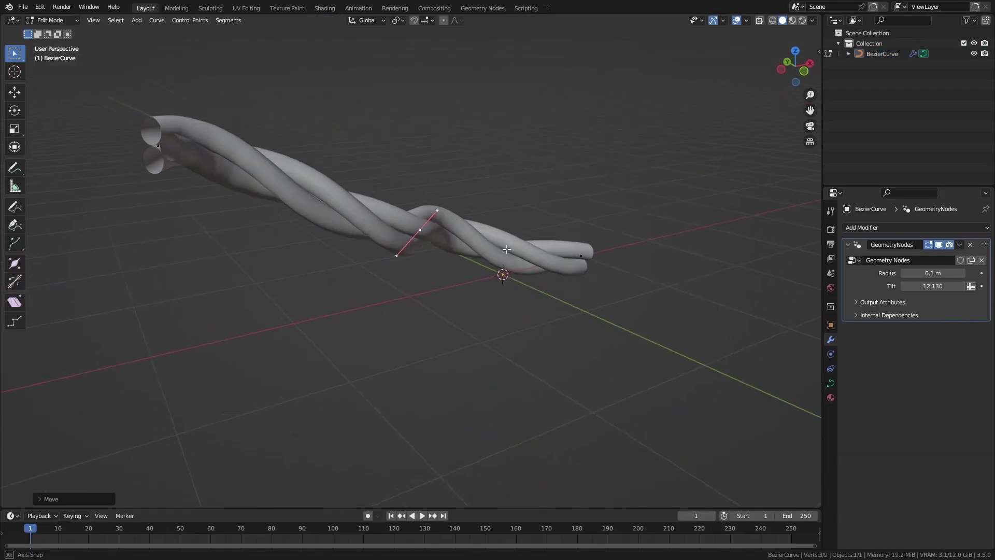
Tilt a Bezier control point and rotate its handles so the cable bends unevenly
{"action": "middle_click_drag", "start_coordinate": [506, 250], "coordinate": [513, 246]}
{"action": "key", "text": "ctrl+t"}
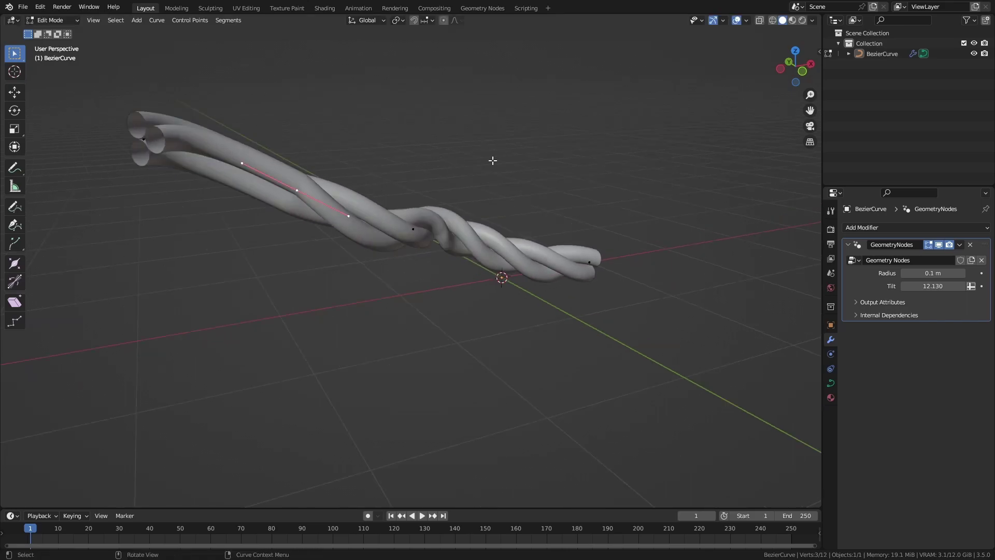
{"action": "middle_click_drag", "start_coordinate": [493, 160], "coordinate": [509, 146]}
{"action": "key", "text": "ctrl+t"}
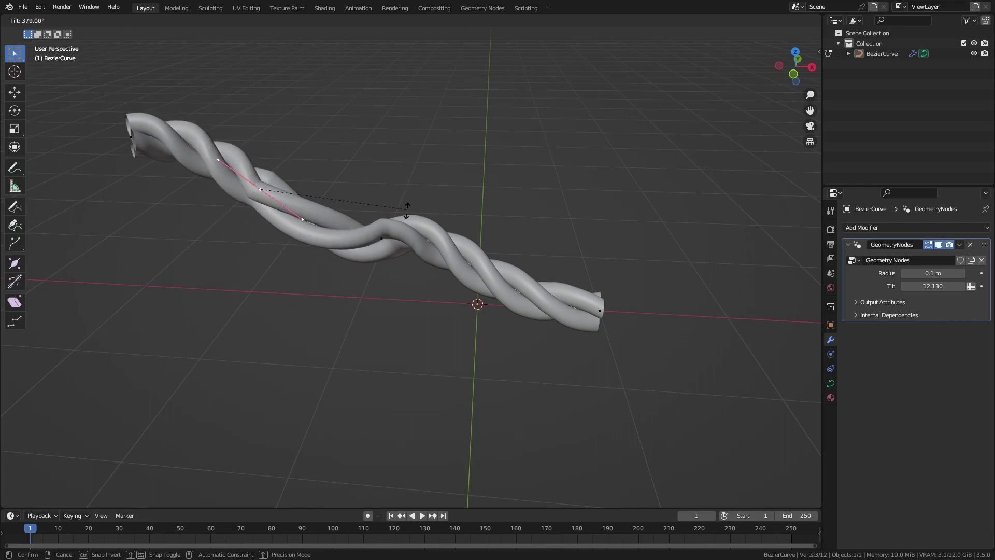
{"action": "left_click", "coordinate": [386, 259]}
{"action": "key", "text": "r"}
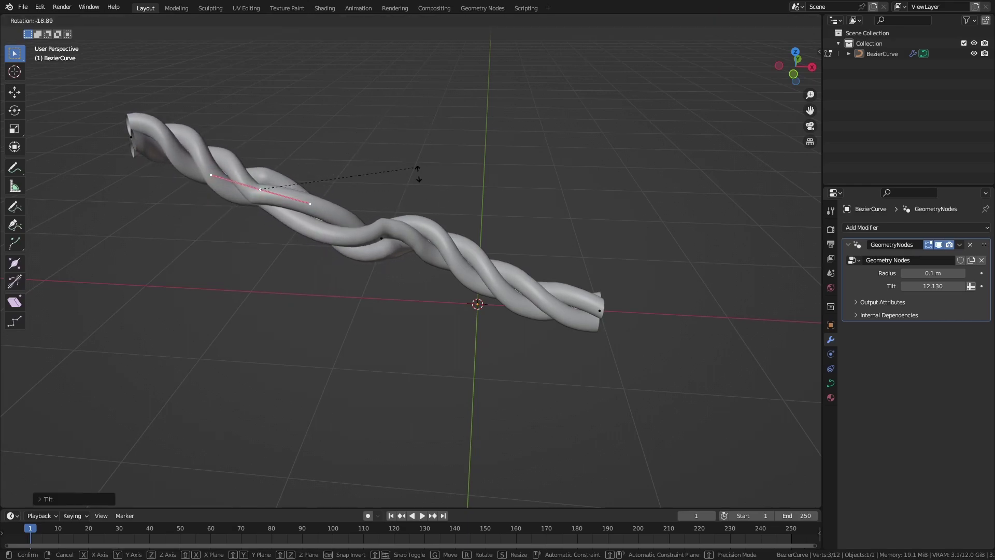
{"action": "left_click", "coordinate": [306, 275]}
{"action": "middle_click_drag", "start_coordinate": [306, 275], "coordinate": [373, 235]}
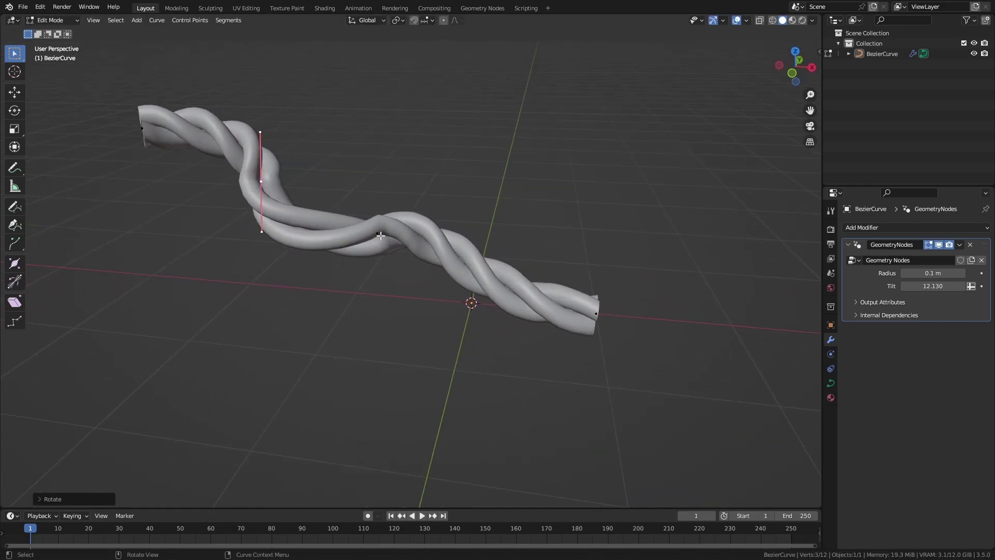
Rotate the control point's handles again and begin scaling them
{"action": "key", "text": "r"}
{"action": "left_click", "coordinate": [512, 259]}
{"action": "key", "text": "s"}
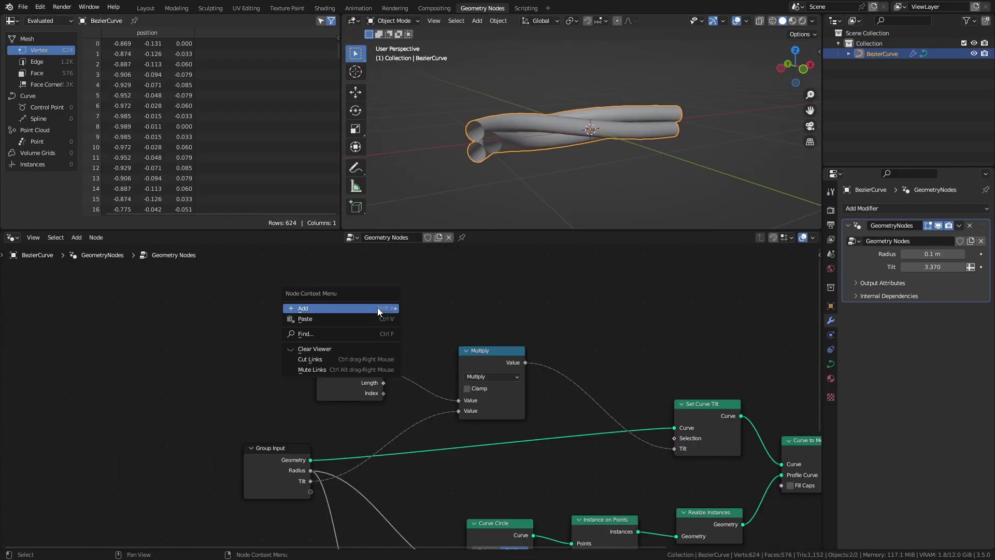
Add a Curve Tilt node above the node graph
{"action": "key", "text": "shift+a"}
{"action": "left_click", "coordinate": [424, 312]}
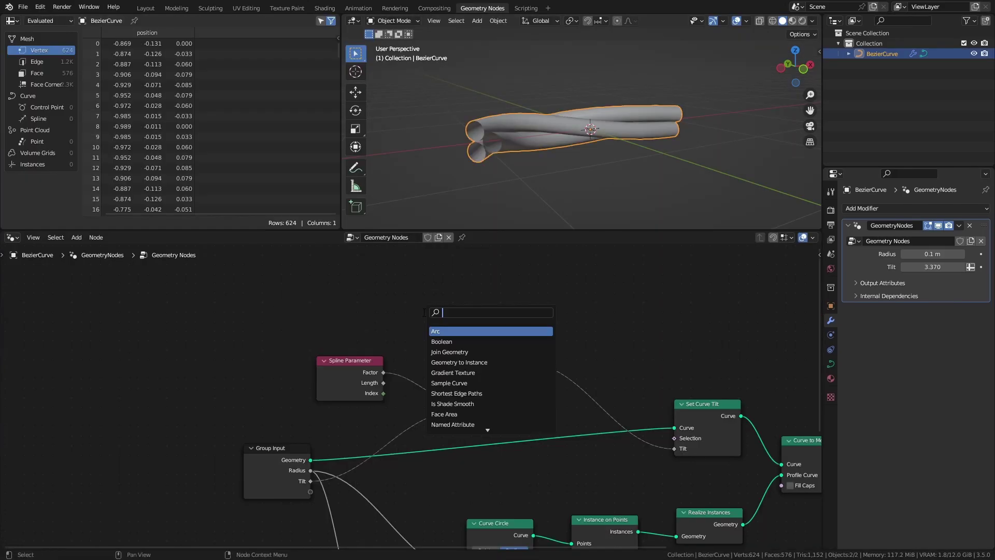
{"action": "type", "text": "tilt"}
{"action": "left_click", "coordinate": [450, 331]}
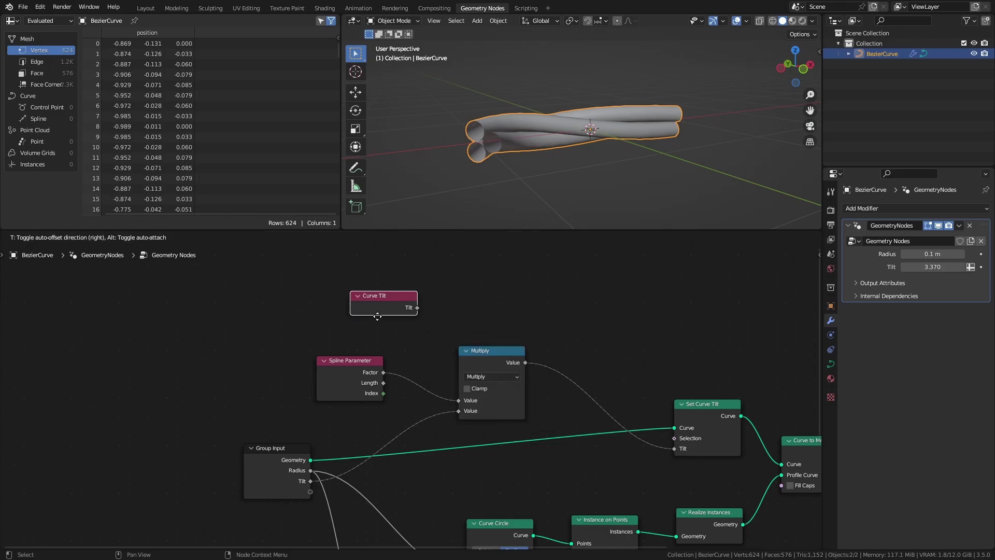
{"action": "left_click", "coordinate": [337, 306]}
{"action": "scroll", "coordinate": [481, 331], "scroll_direction": "right", "scroll_amount": 2, "text": "ctrl"}
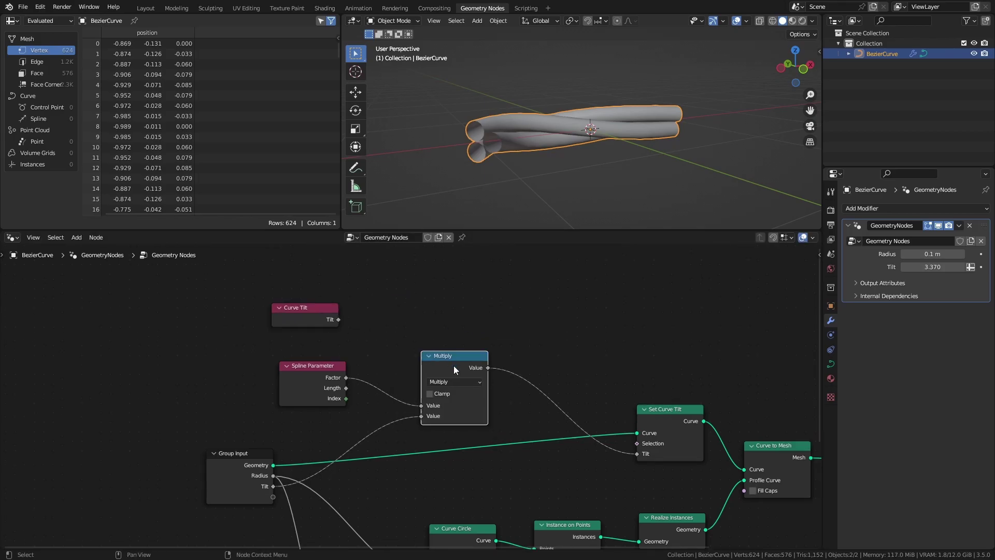
Duplicate Multiply onto the Set Curve Tilt link as an Add node fed by Curve Tilt
{"action": "key", "text": "shift+d"}
{"action": "left_click", "coordinate": [558, 346]}
{"action": "left_click", "coordinate": [556, 359]}
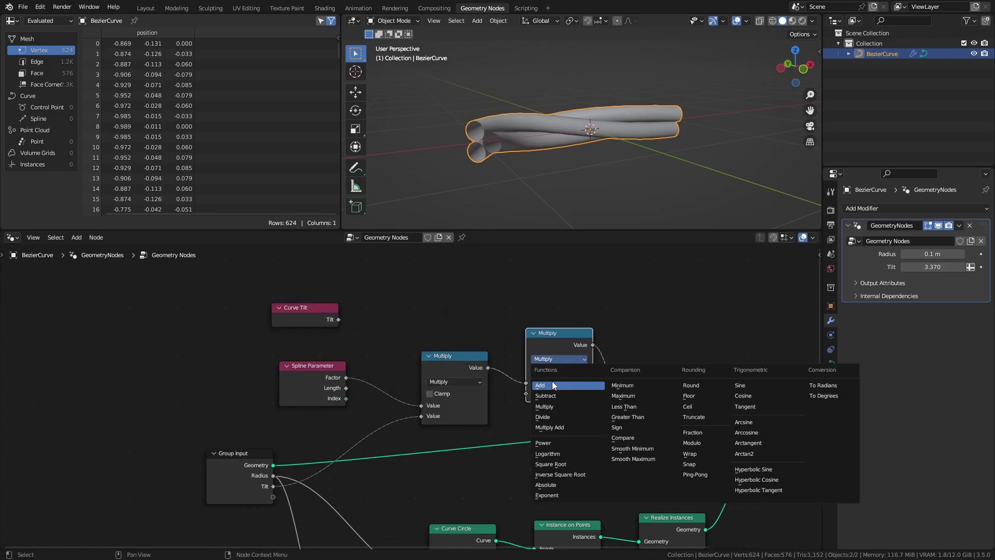
{"action": "left_click", "coordinate": [554, 385]}
{"action": "left_click_drag", "start_coordinate": [528, 382], "coordinate": [527, 392]}
{"action": "left_click_drag", "start_coordinate": [340, 320], "coordinate": [490, 340]}
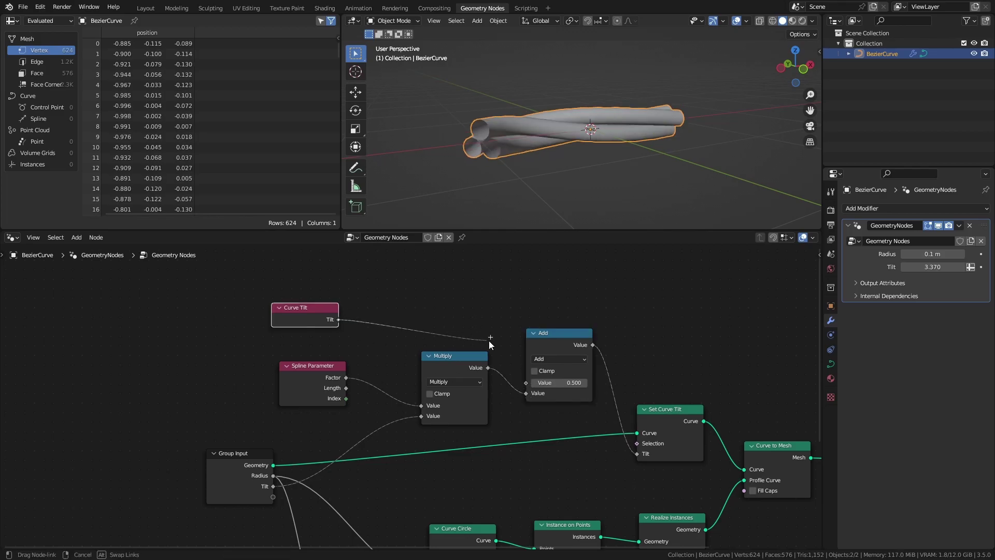
{"action": "left_click_drag", "start_coordinate": [528, 388], "coordinate": [527, 383]}
Place Curve Tilt beside Multiply and raise the modifier's Tilt to 3.780
{"action": "key", "text": "g"}
{"action": "left_click", "coordinate": [495, 330]}
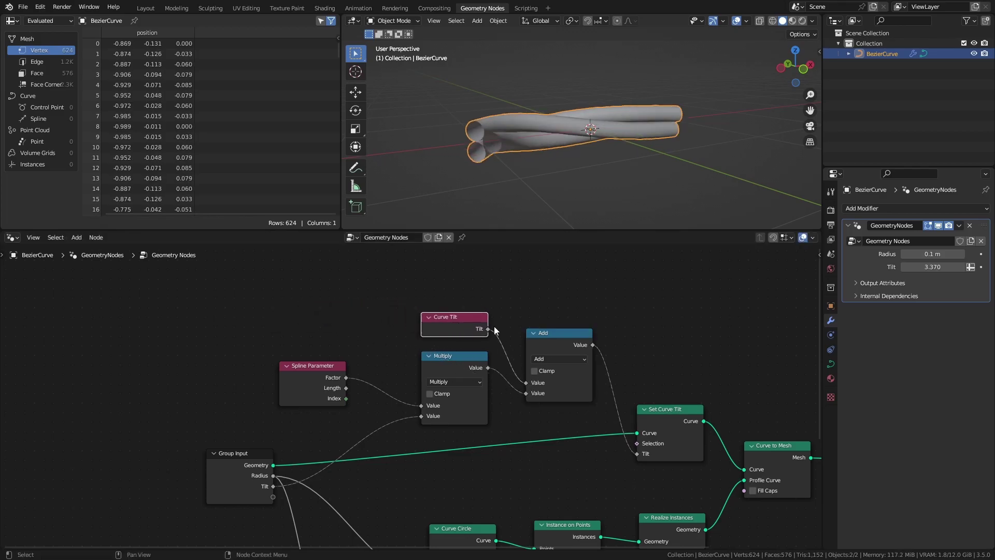
{"action": "left_click_drag", "start_coordinate": [913, 267], "coordinate": [964, 267]}
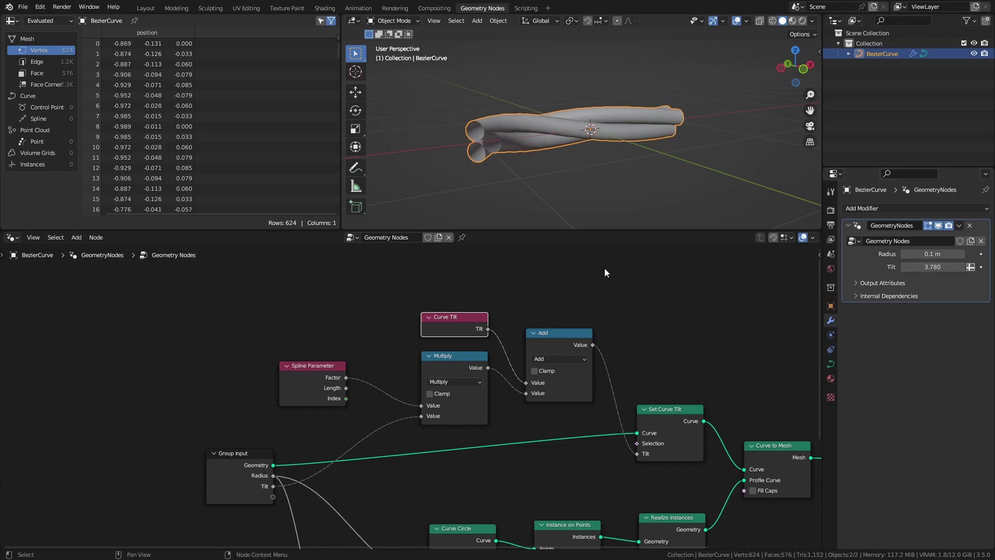
Tilt the curve's control points in Edit Mode, then return to Object Mode
{"action": "middle_click_drag", "start_coordinate": [612, 166], "coordinate": [591, 156]}
{"action": "key", "text": "Tab"}
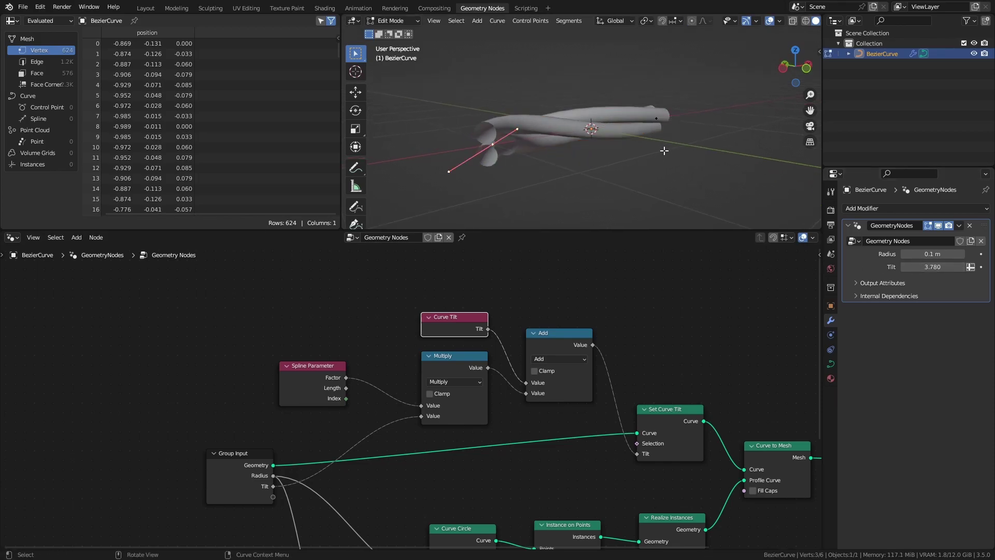
{"action": "key", "text": "ctrl+t"}
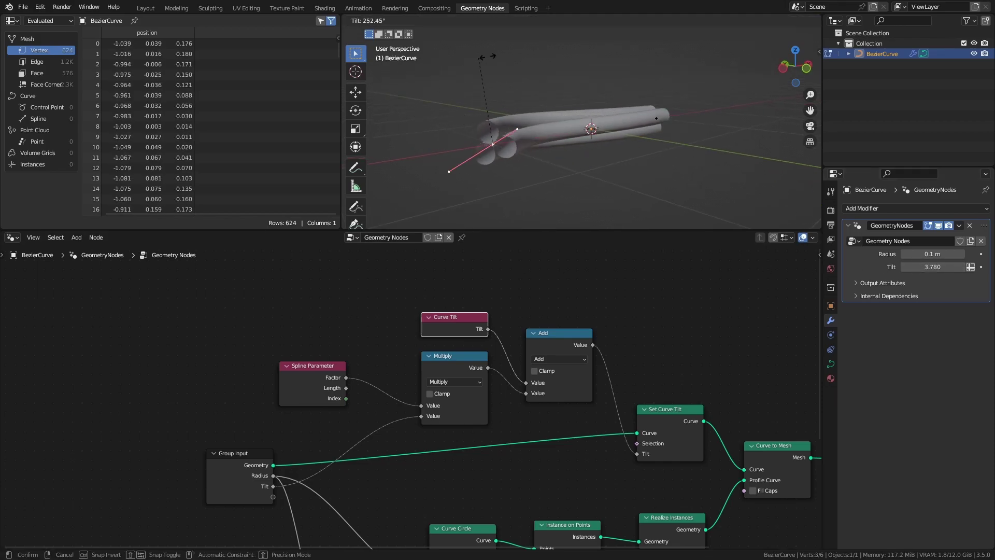
{"action": "key", "text": "Escape"}
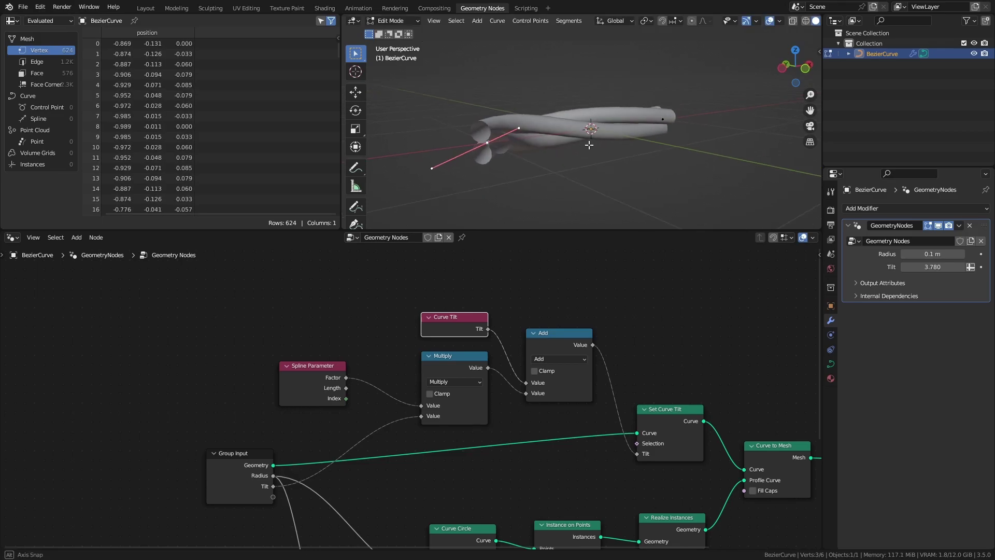
{"action": "middle_click_drag", "start_coordinate": [588, 147], "coordinate": [616, 145]}
{"action": "key", "text": "ctrl+t"}
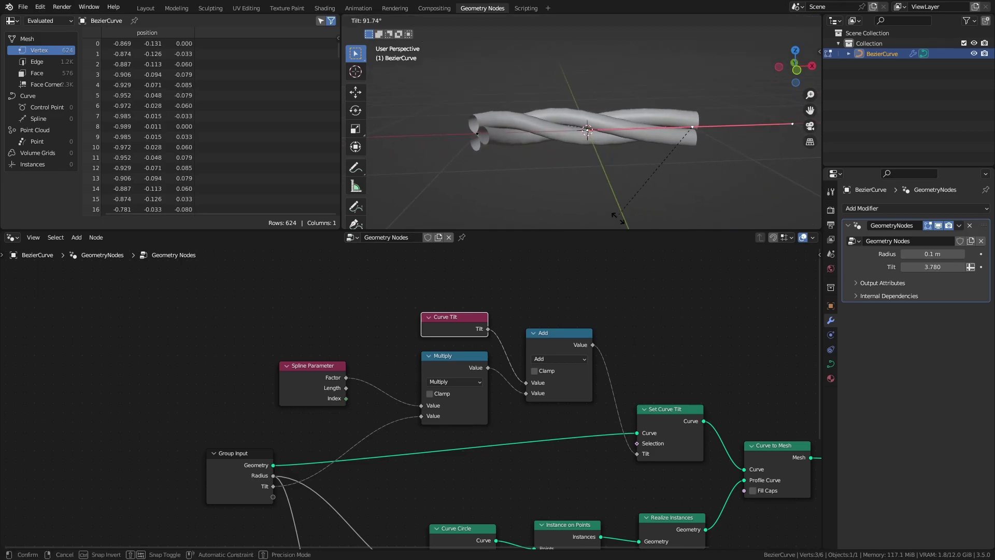
{"action": "key", "text": "Escape"}
{"action": "key", "text": "Tab"}
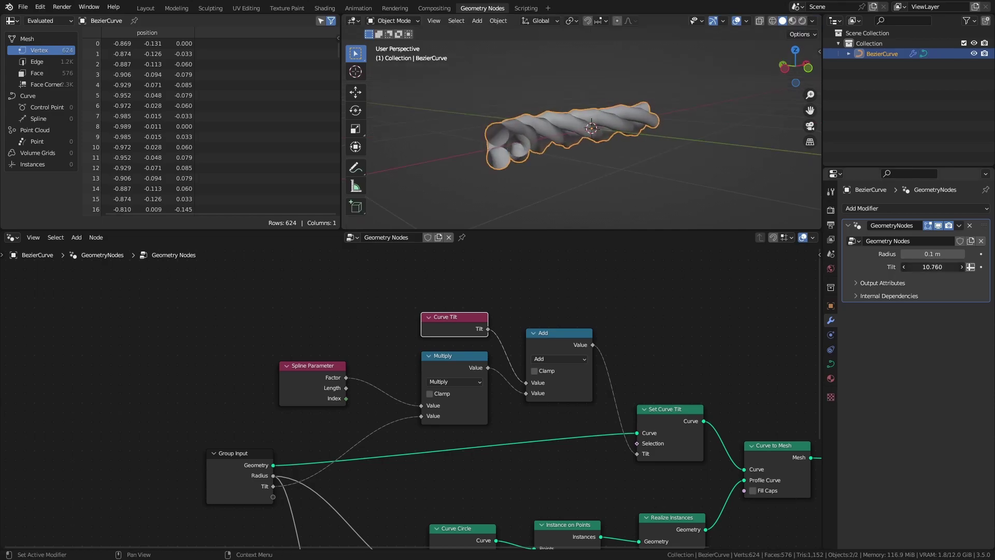
{"action": "scroll", "coordinate": [565, 129], "scroll_direction": "up", "scroll_amount": 3}
{"action": "middle_click_drag", "start_coordinate": [565, 129], "coordinate": [555, 168]}
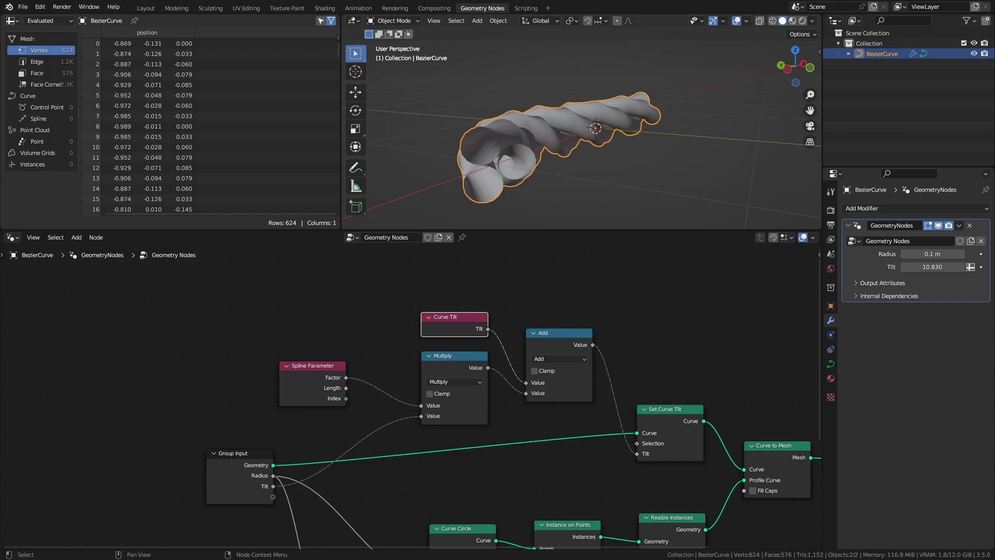
{"action": "middle_click_drag", "start_coordinate": [233, 453], "coordinate": [269, 331]}
Shift Group Input and four nodes left to make room in the node tree
{"action": "left_click_drag", "start_coordinate": [269, 331], "coordinate": [149, 325]}
{"action": "middle_click_drag", "start_coordinate": [156, 325], "coordinate": [46, 429]}
{"action": "left_click_drag", "start_coordinate": [160, 296], "coordinate": [484, 385]}
{"action": "key", "text": "g"}
{"action": "left_click", "coordinate": [390, 337]}
{"action": "middle_click_drag", "start_coordinate": [378, 418], "coordinate": [415, 341]}
Add a Resample Curve node on the Geometry link, set to Length mode at 0.05 m
{"action": "key", "text": "shift+a"}
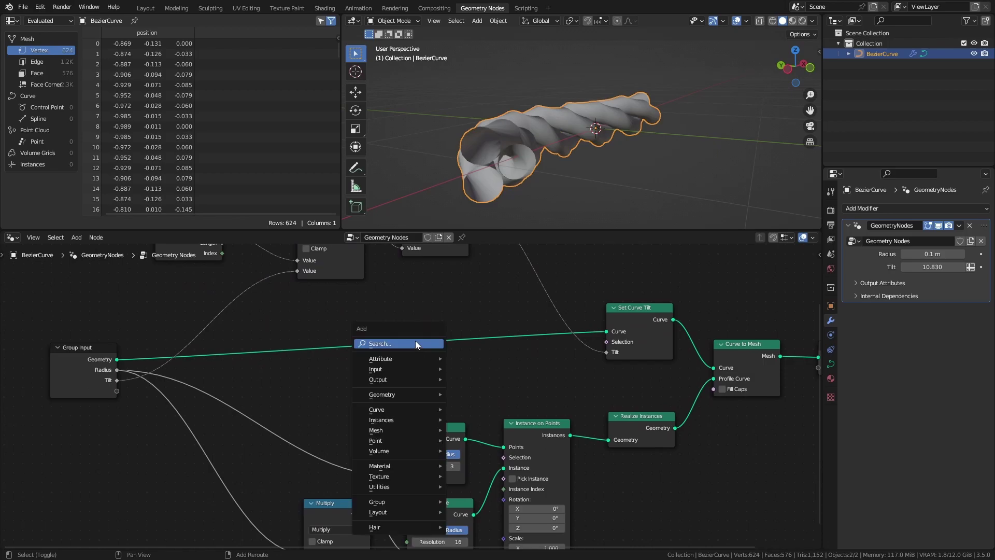
{"action": "left_click", "coordinate": [401, 344]}
{"action": "type", "text": "r"}
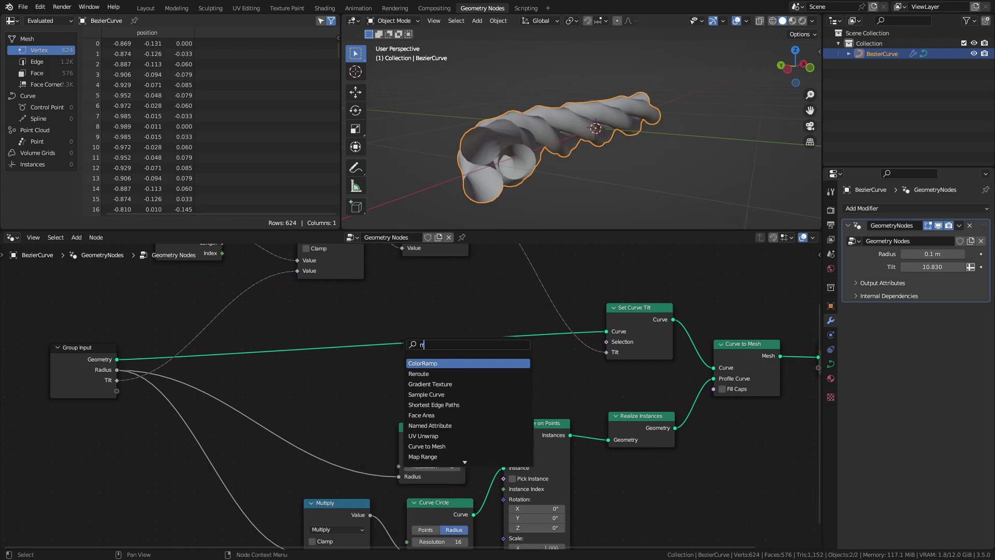
{"action": "type", "text": "esa"}
{"action": "key", "text": "Return"}
{"action": "left_click", "coordinate": [472, 337]}
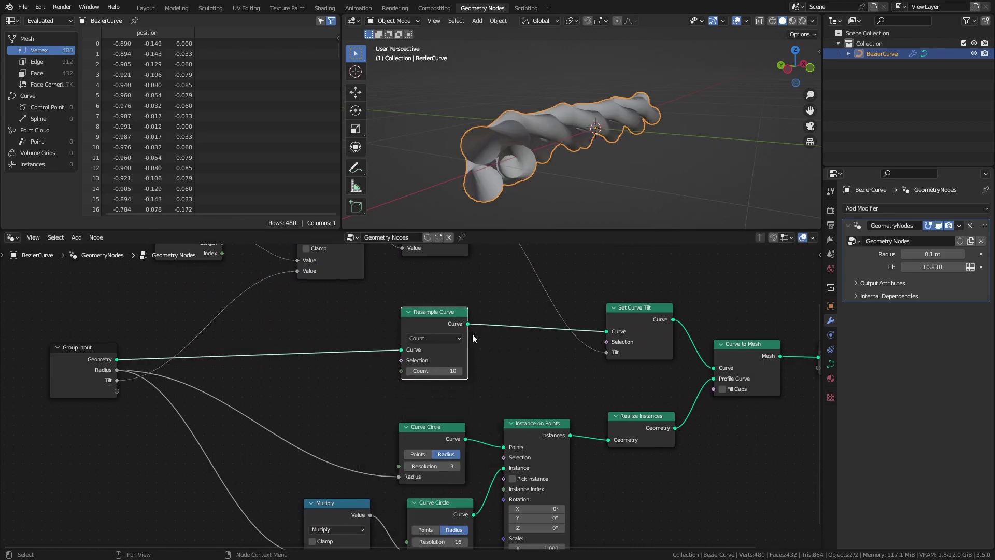
{"action": "left_click", "coordinate": [449, 338]}
{"action": "left_click", "coordinate": [430, 370]}
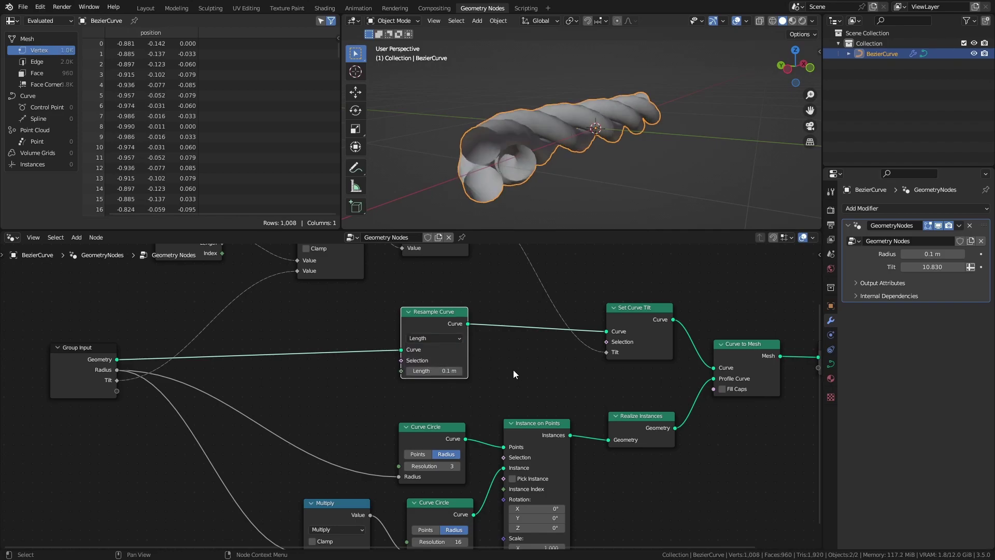
{"action": "left_click_drag", "start_coordinate": [448, 371], "coordinate": [438, 370], "text": "shift"}
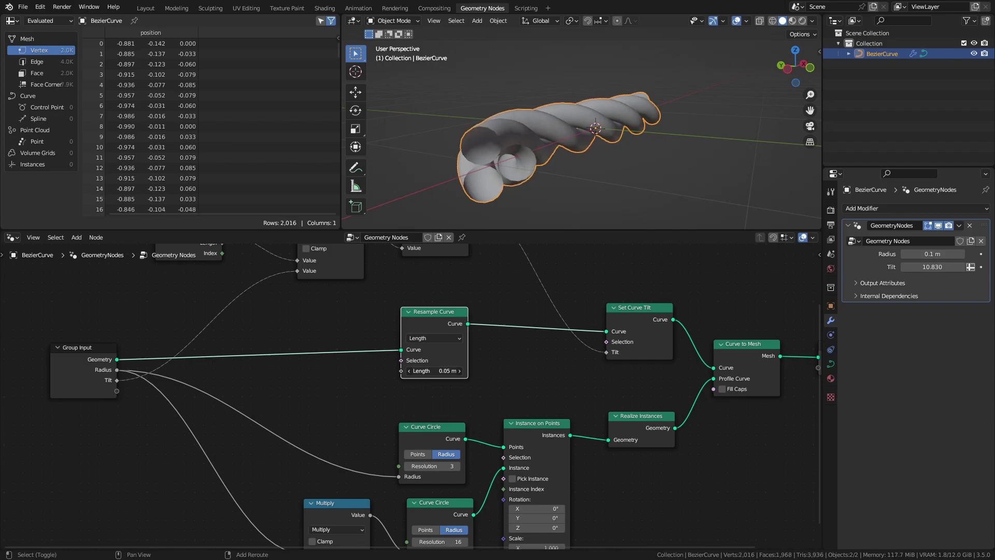
{"action": "mouse_move", "coordinate": [612, 148]}
{"action": "middle_mouse_down"}
{"action": "mouse_move", "coordinate": [480, 167]}
{"action": "mouse_move", "coordinate": [627, 144]}
{"action": "mouse_move", "coordinate": [617, 156]}
{"action": "middle_mouse_up"}
Mute the Resample Curve node and move Group Output further right
{"action": "key", "text": "m"}
{"action": "middle_click_drag", "start_coordinate": [427, 317], "coordinate": [17, 329]}
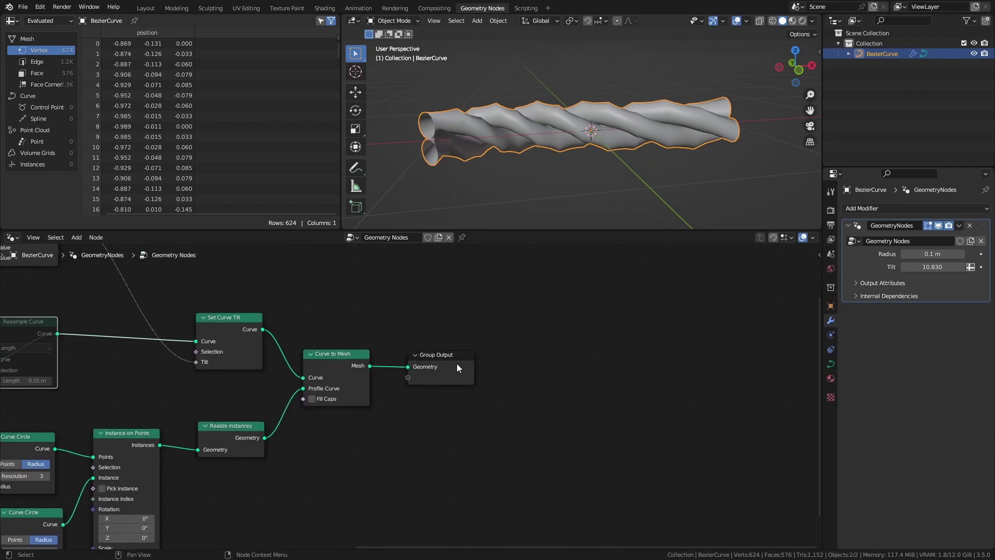
{"action": "left_click_drag", "start_coordinate": [456, 363], "coordinate": [623, 351]}
Insert a Subdivision Surface node at level 2 between Curve to Mesh and Group Output
{"action": "key", "text": "shift+a"}
{"action": "type", "text": "su"}
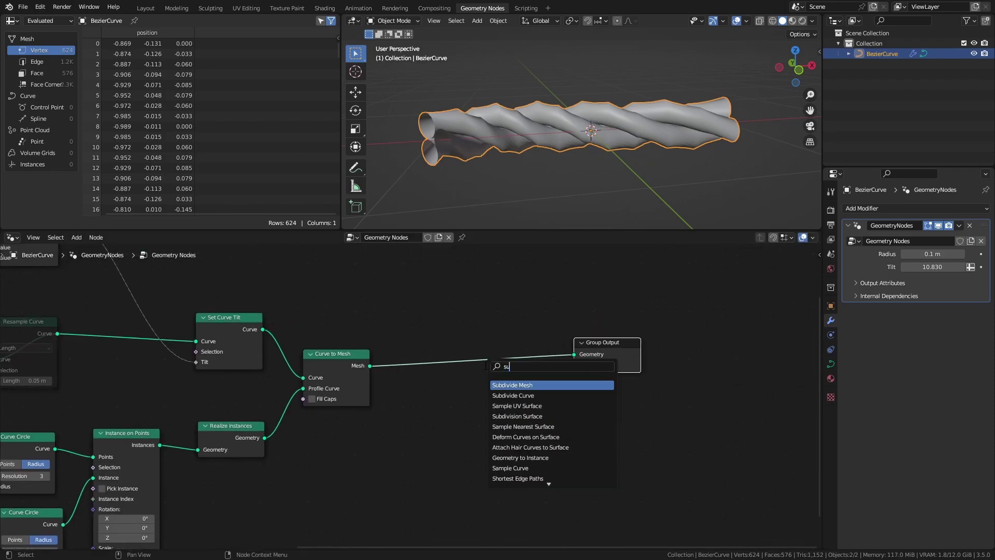
{"action": "type", "text": "bd"}
{"action": "key", "text": "Down"}
{"action": "key", "text": "Down"}
{"action": "key", "text": "Return"}
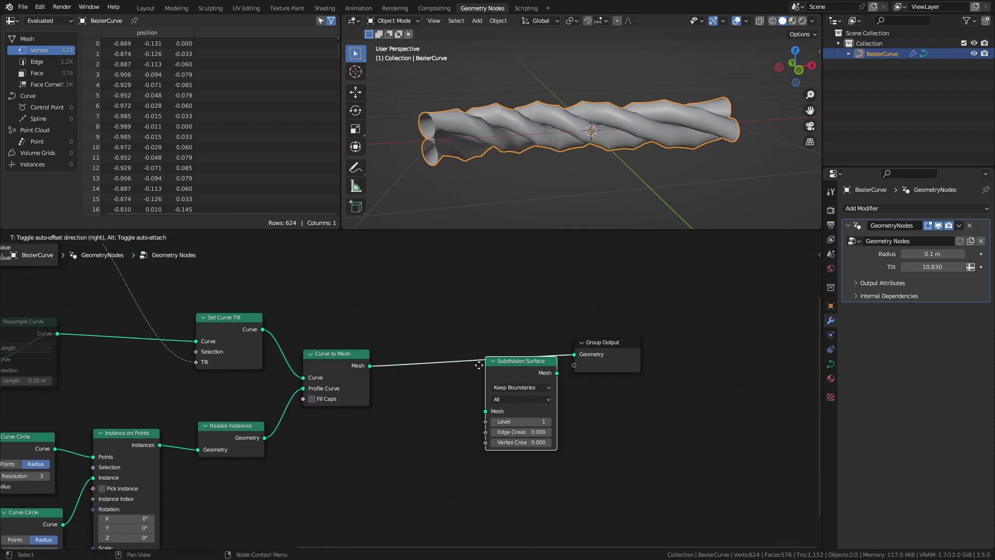
{"action": "left_click", "coordinate": [435, 340]}
{"action": "left_click", "coordinate": [501, 397]}
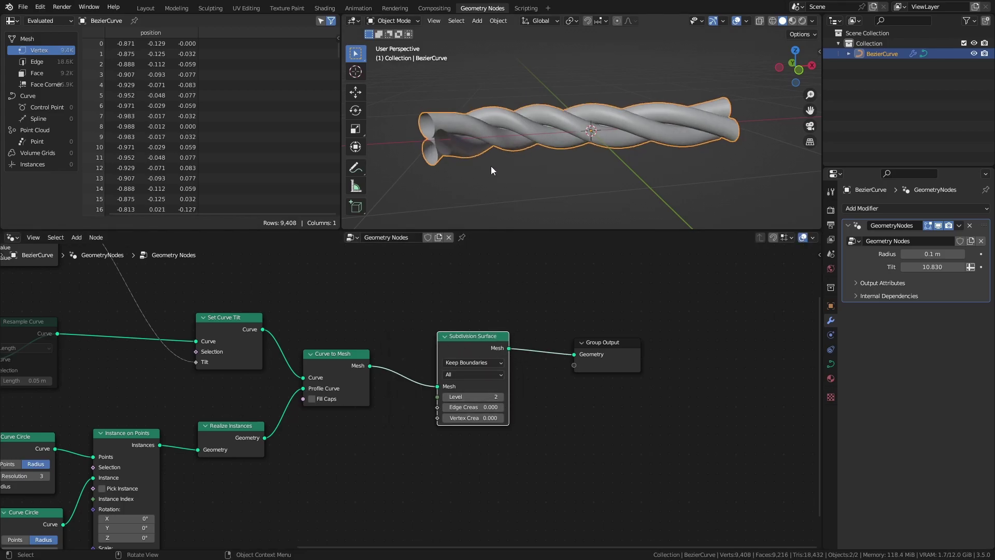
{"action": "mouse_move", "coordinate": [490, 166]}
{"action": "middle_mouse_down"}
{"action": "mouse_move", "coordinate": [627, 151]}
{"action": "mouse_move", "coordinate": [512, 148]}
{"action": "mouse_move", "coordinate": [488, 173]}
{"action": "middle_mouse_up"}
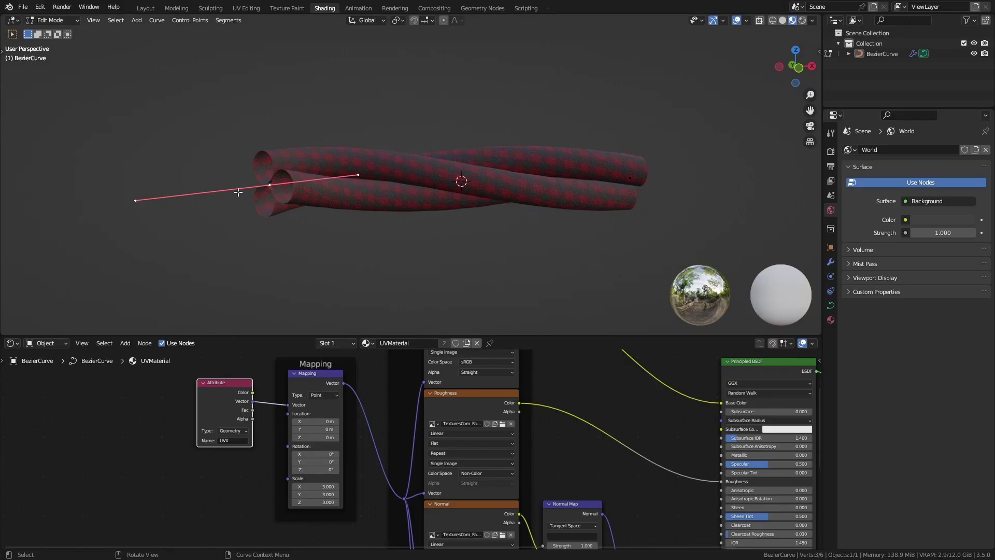
Rotate a point's handles, extrude a new end point up-left, and reshape a middle control point
{"action": "key", "text": "r"}
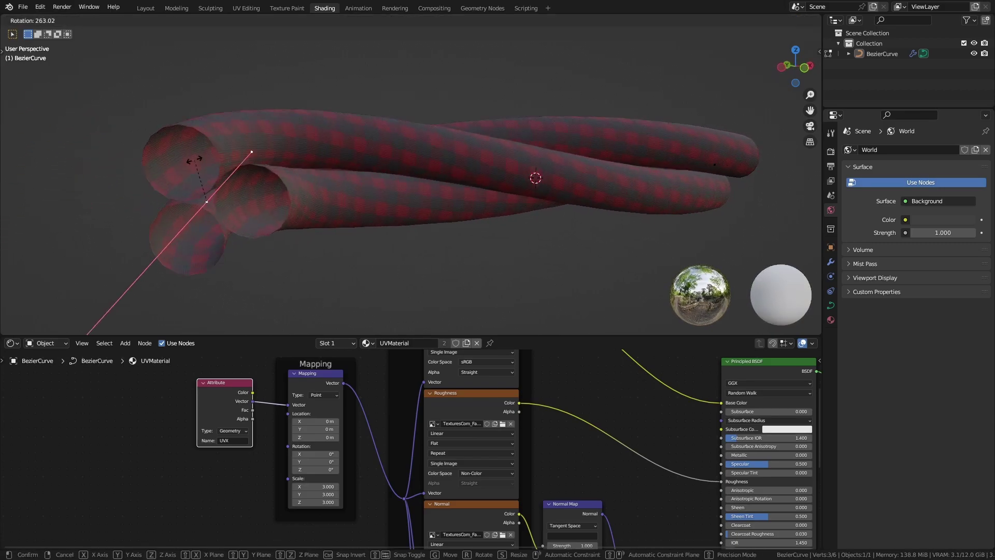
{"action": "left_click", "coordinate": [407, 240]}
{"action": "key", "text": "g"}
{"action": "left_click", "coordinate": [166, 127]}
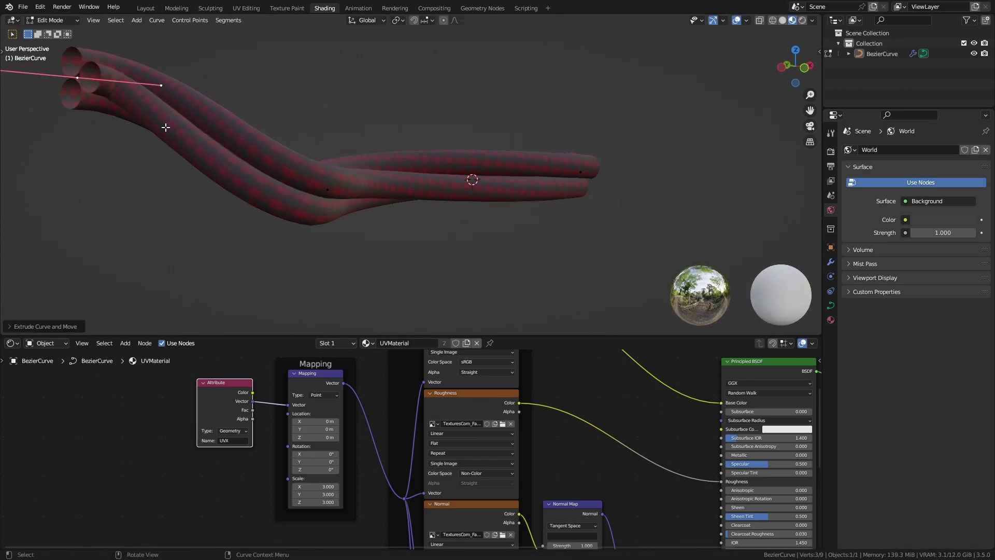
{"action": "left_click_drag", "start_coordinate": [323, 191], "coordinate": [350, 107]}
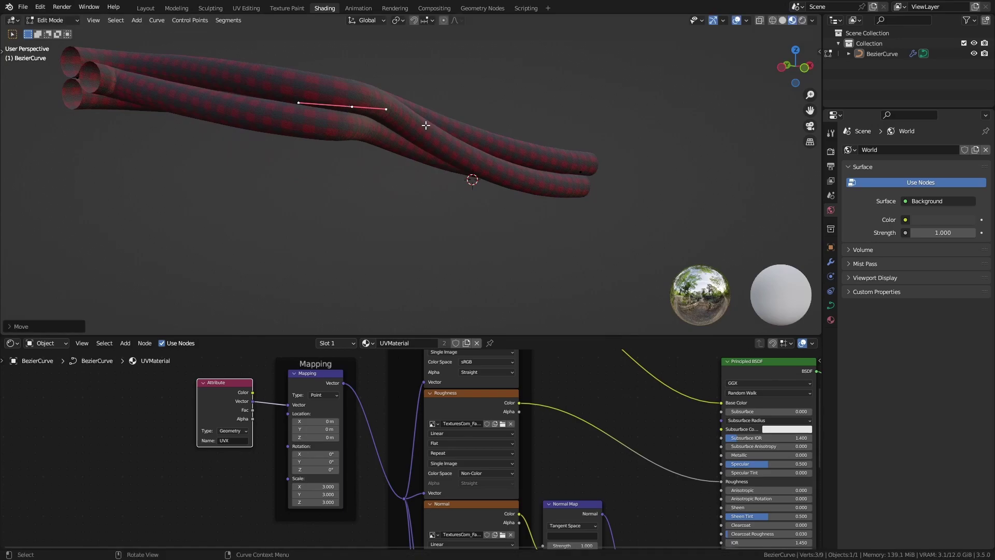
{"action": "key", "text": "r"}
{"action": "left_click", "coordinate": [529, 183]}
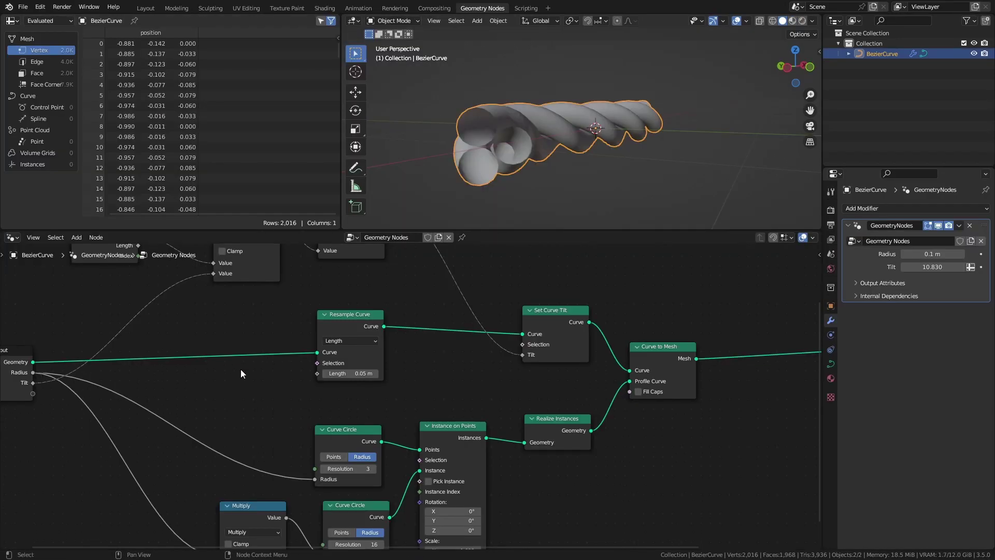
Move the Curve to Mesh node further right
{"action": "scroll", "coordinate": [241, 374], "scroll_direction": "down", "scroll_amount": 3}
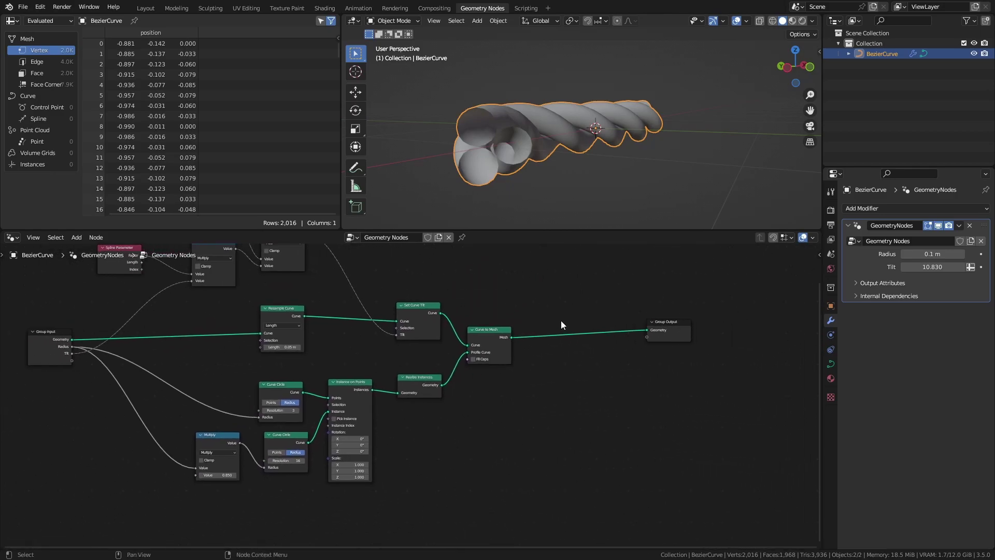
{"action": "left_click_drag", "start_coordinate": [550, 306], "coordinate": [479, 379]}
{"action": "key", "text": "g"}
{"action": "left_click", "coordinate": [560, 380]}
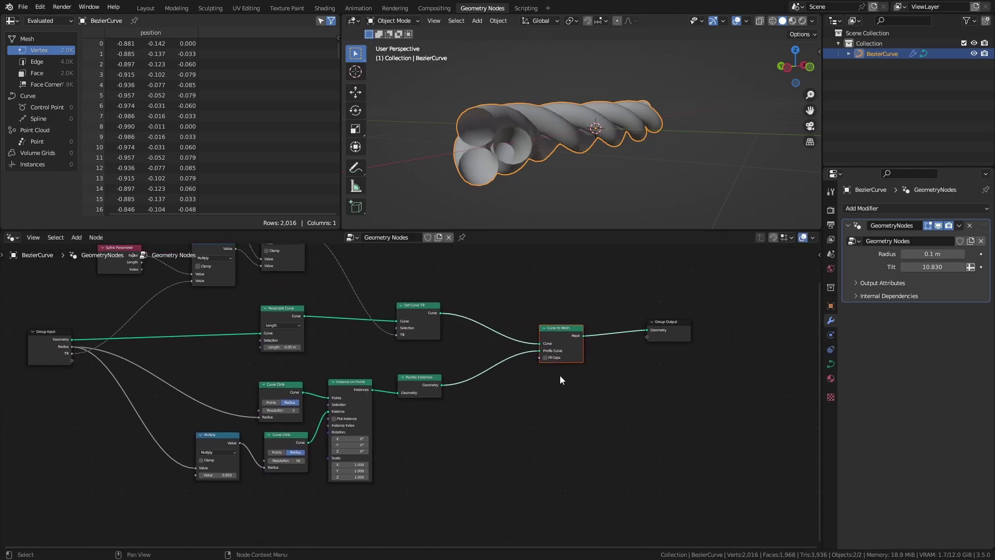
{"action": "scroll", "coordinate": [560, 380], "scroll_direction": "up", "scroll_amount": 3}
Insert Capture Attribute nodes on the Set Curve Tilt link and the profile curve link
{"action": "key", "text": "shift+a"}
{"action": "type", "text": "c"}
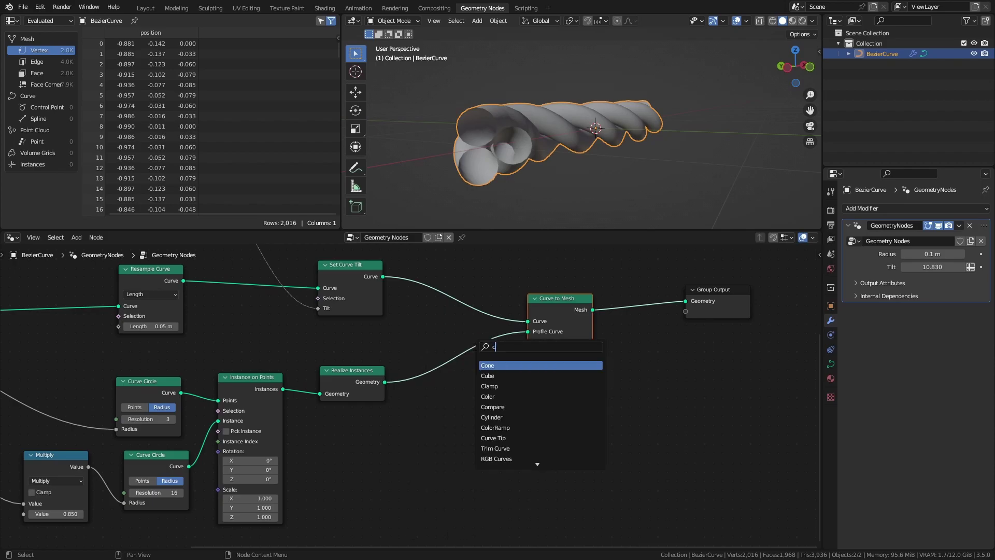
{"action": "type", "text": "apt"}
{"action": "left_click", "coordinate": [515, 365]}
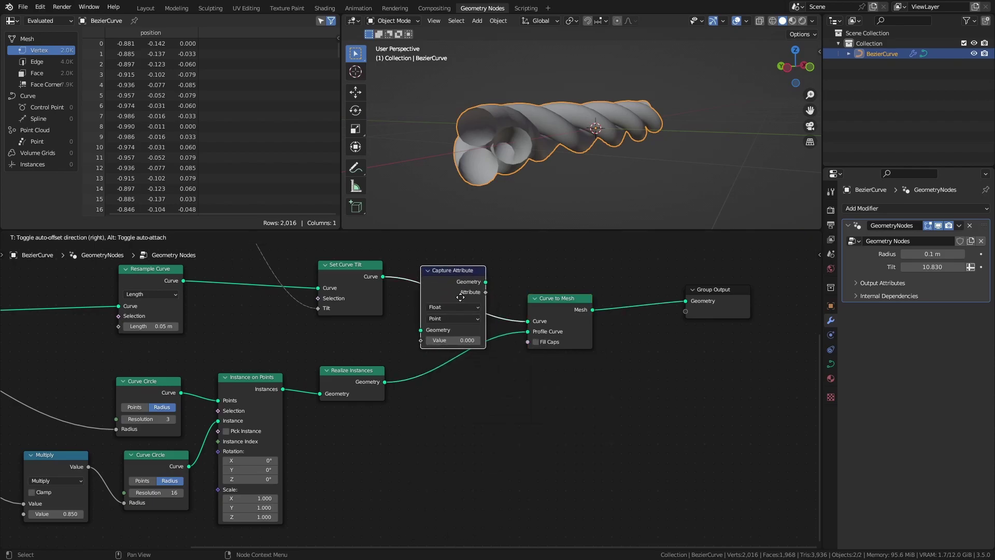
{"action": "left_click", "coordinate": [462, 282]}
{"action": "key", "text": "shift+d"}
{"action": "left_click", "coordinate": [467, 369]}
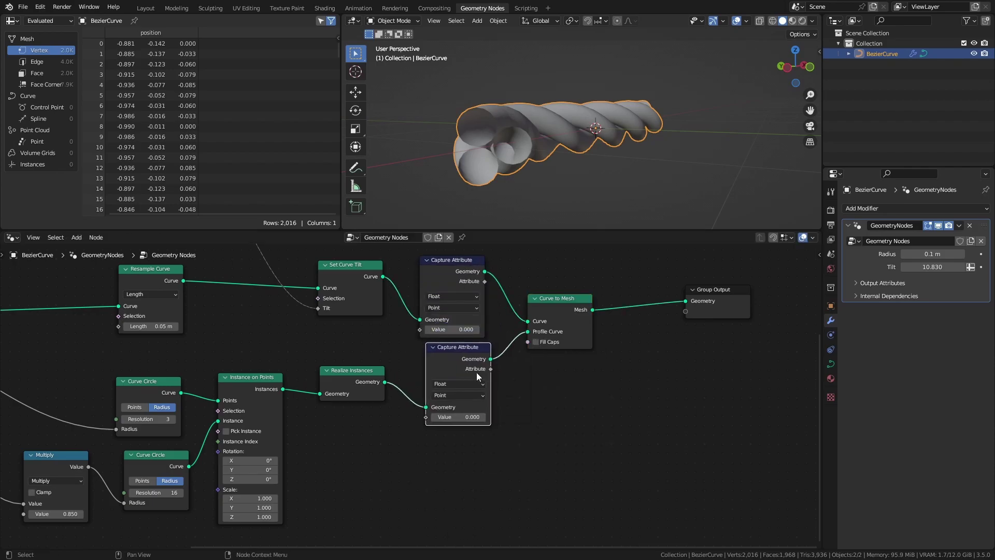
Add a Spline Parameter node and feed its Length into both Capture Attribute values
{"action": "scroll", "coordinate": [529, 382], "scroll_direction": "down", "scroll_amount": 2}
{"action": "key", "text": "shift+a"}
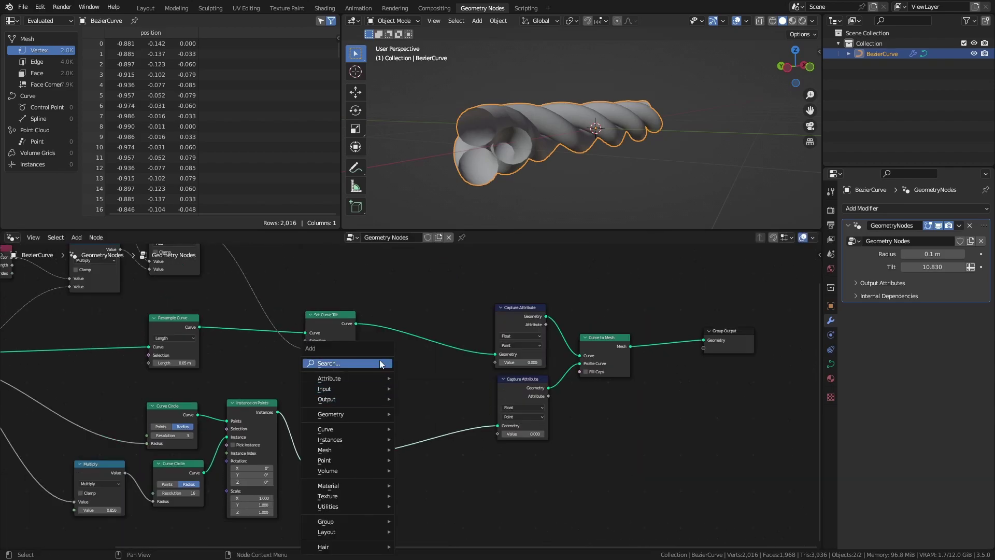
{"action": "left_click", "coordinate": [377, 363]}
{"action": "type", "text": "spline p"}
{"action": "key", "text": "Return"}
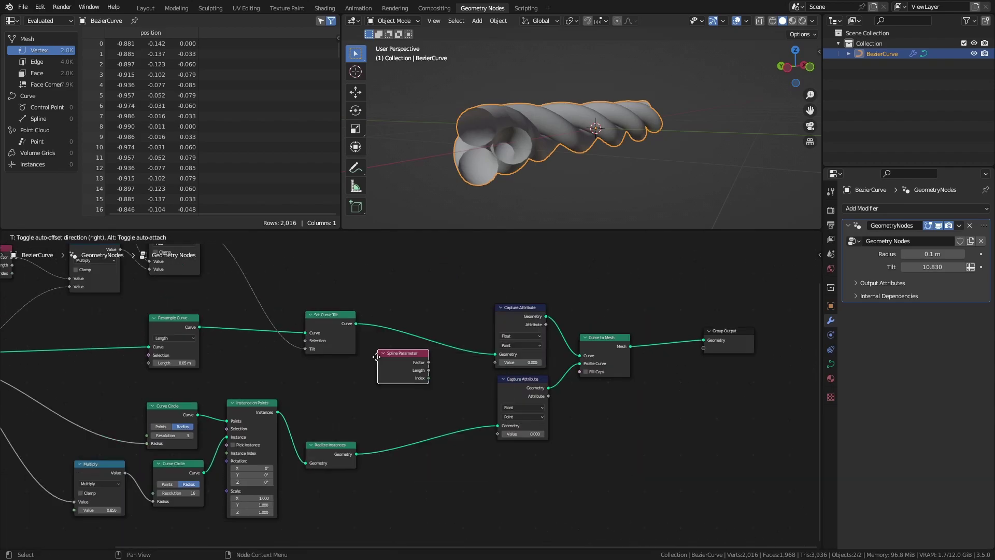
{"action": "left_click", "coordinate": [308, 385]}
{"action": "scroll", "coordinate": [447, 387], "scroll_direction": "up", "scroll_amount": 2}
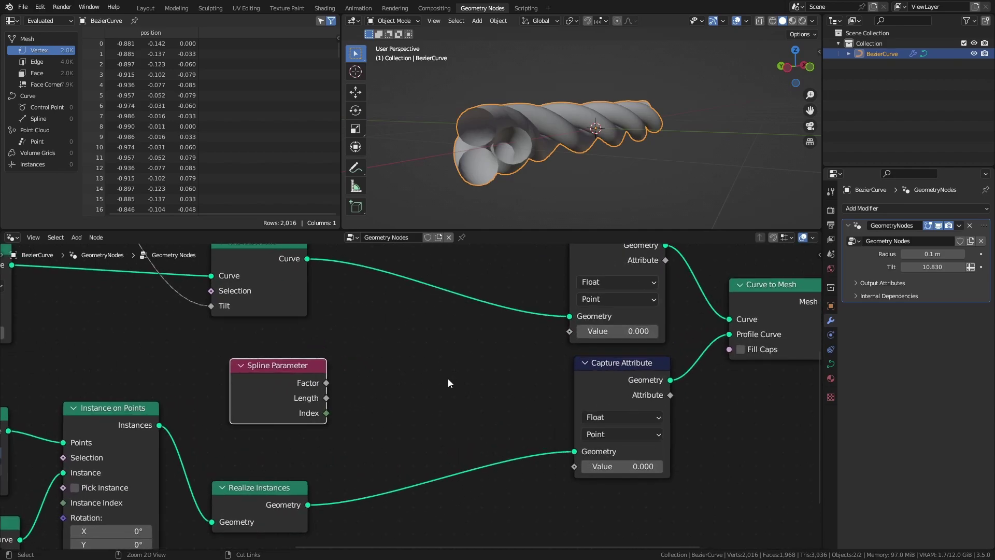
{"action": "left_click_drag", "start_coordinate": [344, 398], "coordinate": [543, 452]}
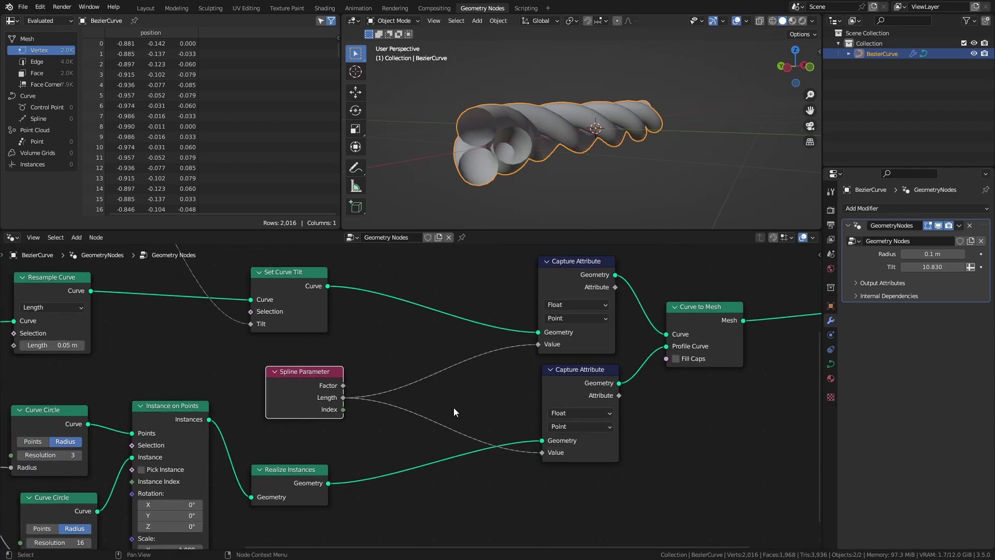
Move both Capture Attribute nodes and Curve to Mesh further left
{"action": "left_click_drag", "start_coordinate": [454, 283], "coordinate": [712, 484]}
{"action": "key", "text": "g"}
{"action": "left_click", "coordinate": [610, 474]}
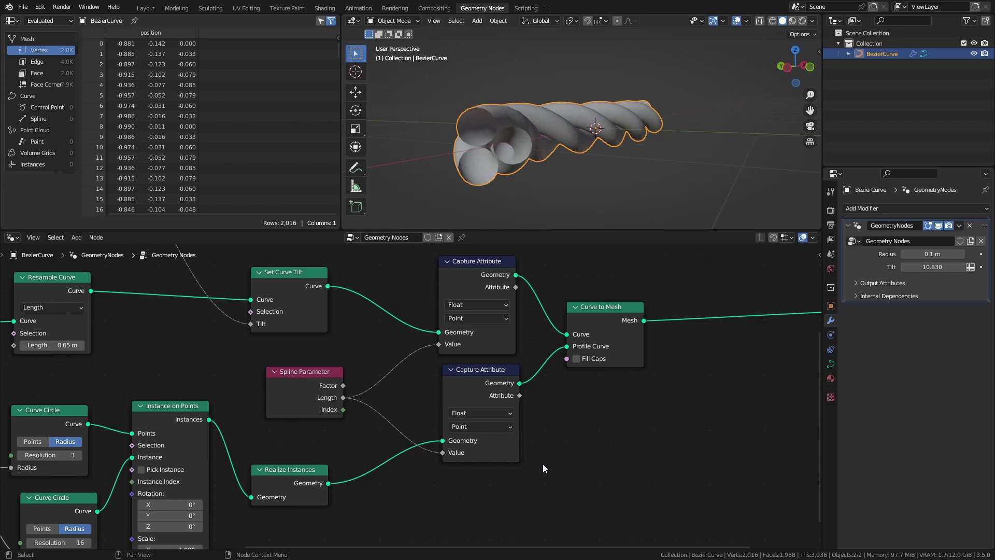
{"action": "scroll", "coordinate": [543, 464], "scroll_direction": "right", "scroll_amount": 10}
Insert a Store Named Attribute node before Group Output, set to Vector on Face Corner
{"action": "key", "text": "shift+a"}
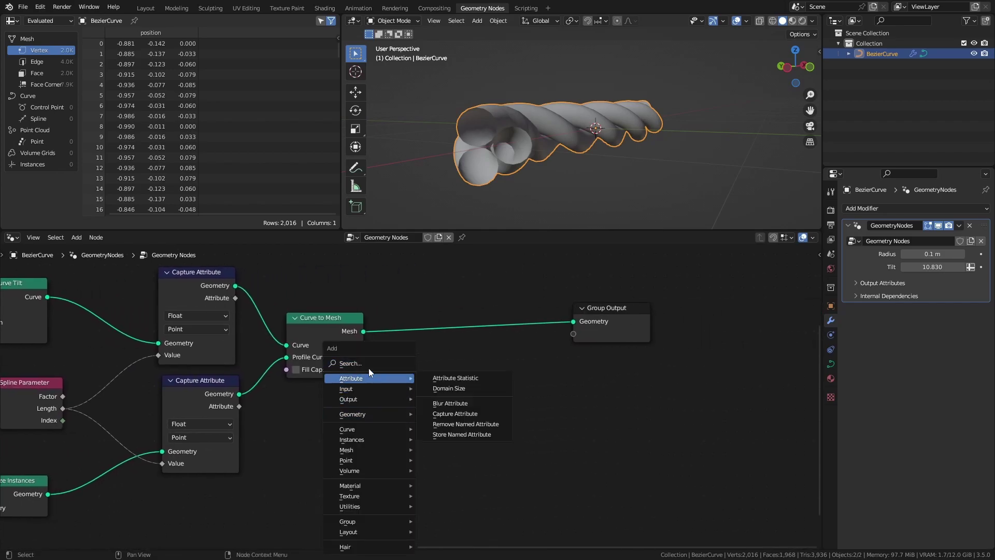
{"action": "type", "text": "store"}
{"action": "key", "text": "Return"}
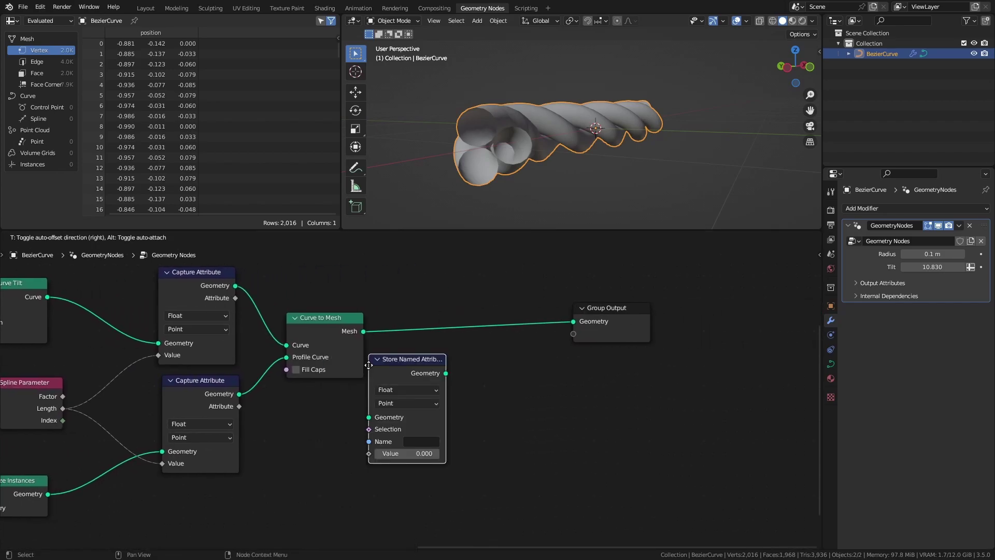
{"action": "left_click", "coordinate": [470, 322]}
{"action": "middle_click_drag", "start_coordinate": [499, 356], "coordinate": [540, 329]}
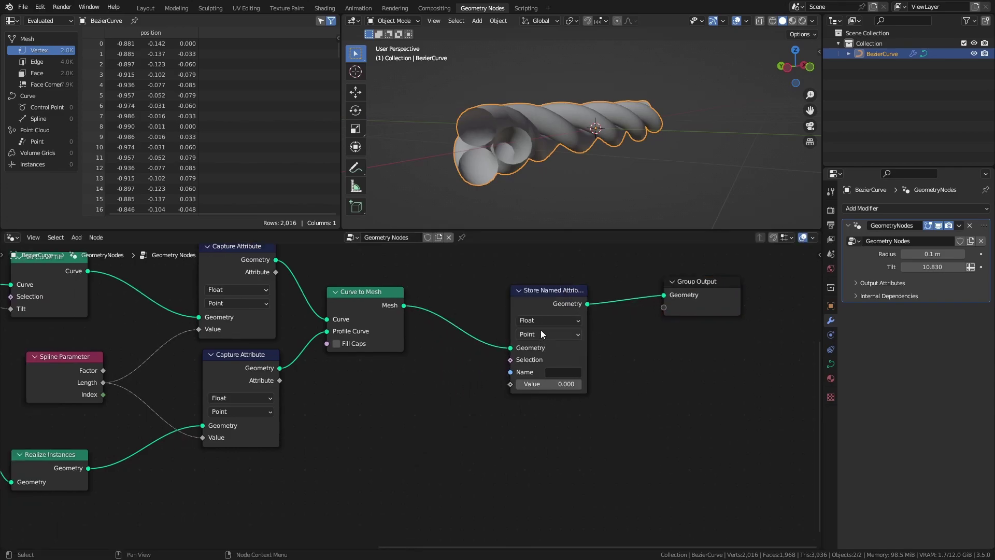
{"action": "left_click", "coordinate": [544, 321]}
{"action": "left_click", "coordinate": [541, 358]}
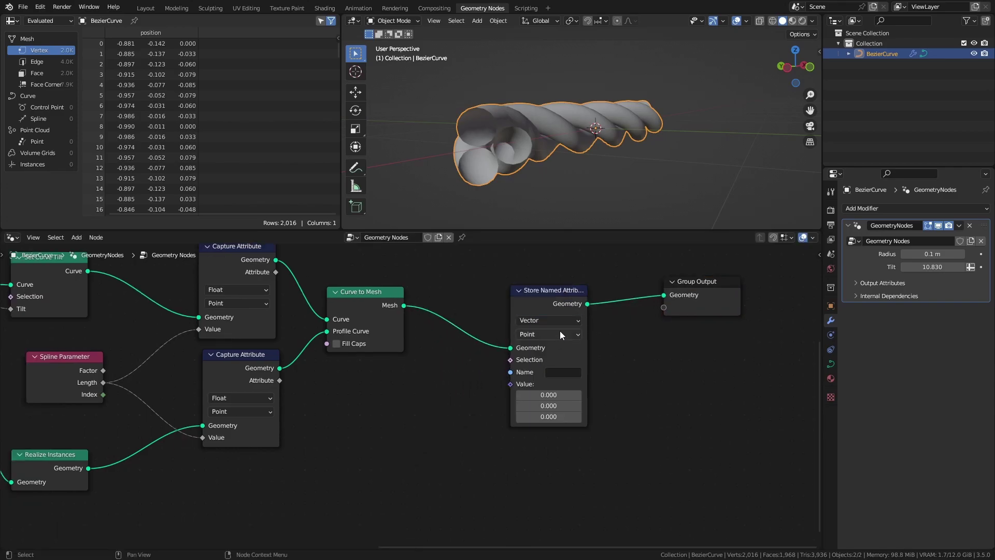
{"action": "left_click", "coordinate": [560, 334]}
{"action": "left_click", "coordinate": [552, 382]}
Add a Combine XYZ node with the two captured attributes feeding X and Y
{"action": "key", "text": "shift+a"}
{"action": "mouse_move", "coordinate": [426, 508]}
{"action": "mouse_move", "coordinate": [483, 445]}
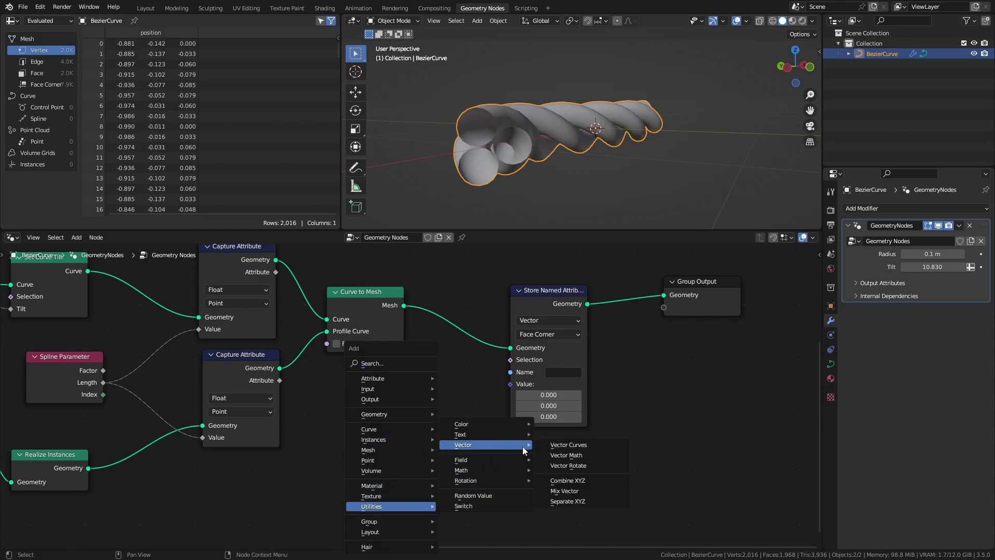
{"action": "left_click", "coordinate": [573, 479]}
{"action": "left_click", "coordinate": [328, 407]}
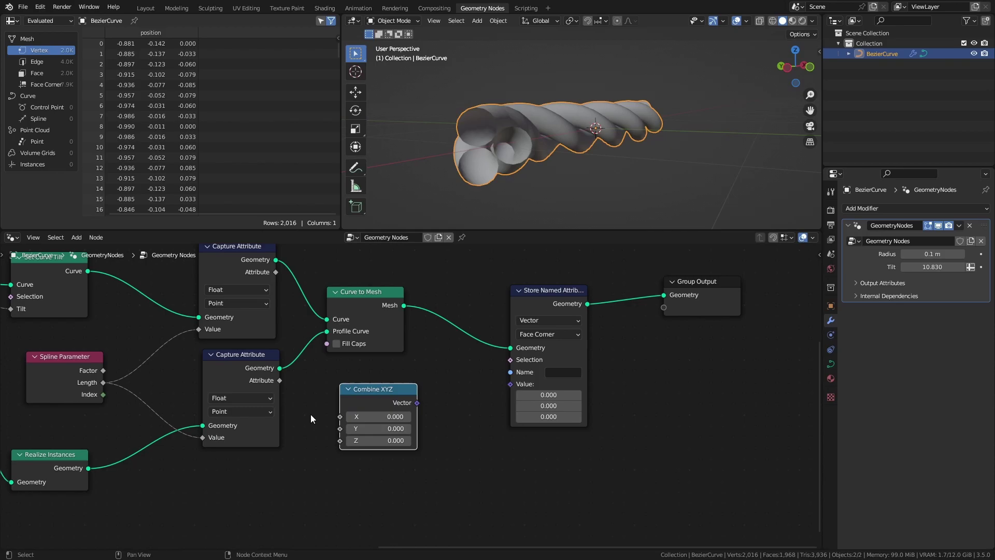
{"action": "left_click_drag", "start_coordinate": [276, 272], "coordinate": [340, 417]}
{"action": "left_click_drag", "start_coordinate": [279, 380], "coordinate": [340, 428]}
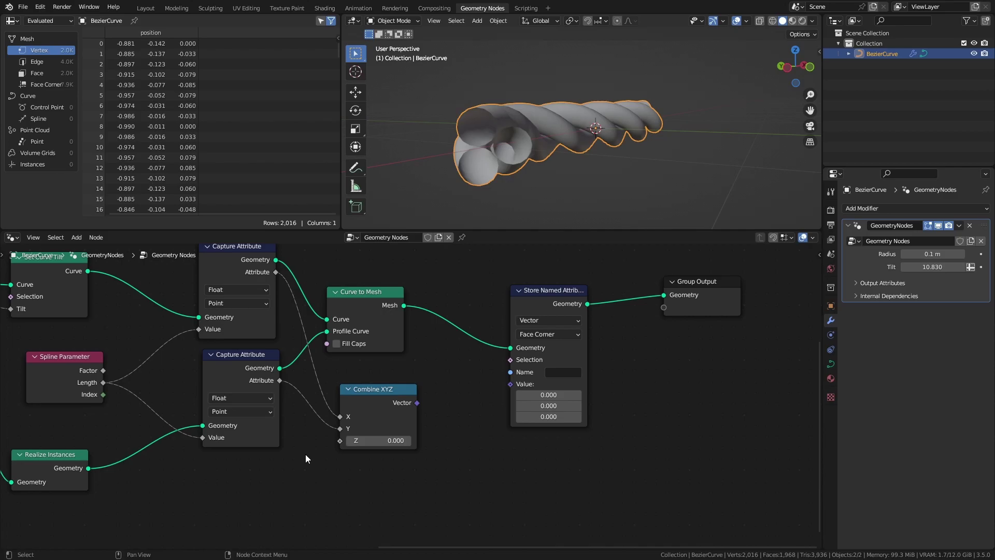
Connect the combined vector to the stored Value and name the attribute UVX
{"action": "left_click_drag", "start_coordinate": [416, 403], "coordinate": [510, 384]}
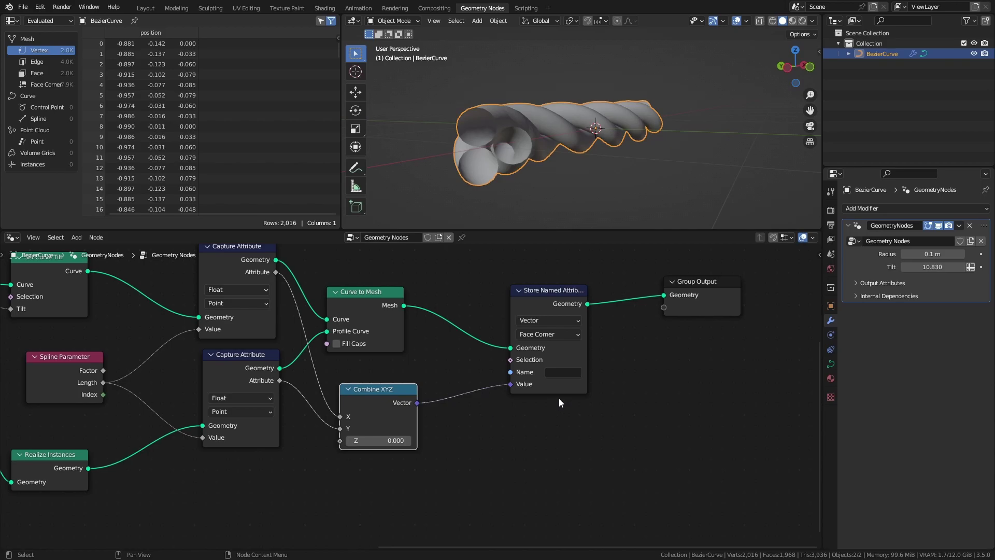
{"action": "left_click", "coordinate": [570, 374]}
{"action": "type", "text": "UVX"}
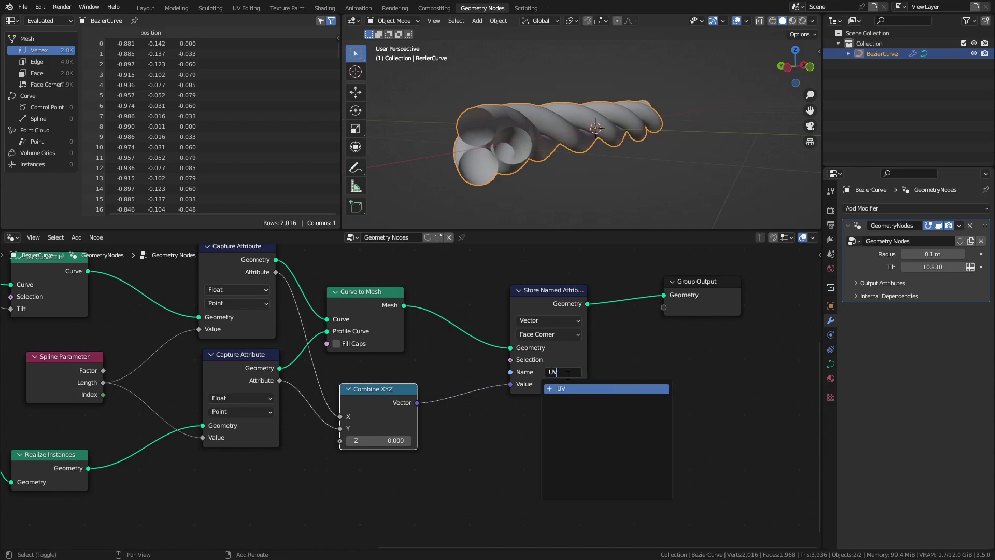
{"action": "key", "text": "Return"}
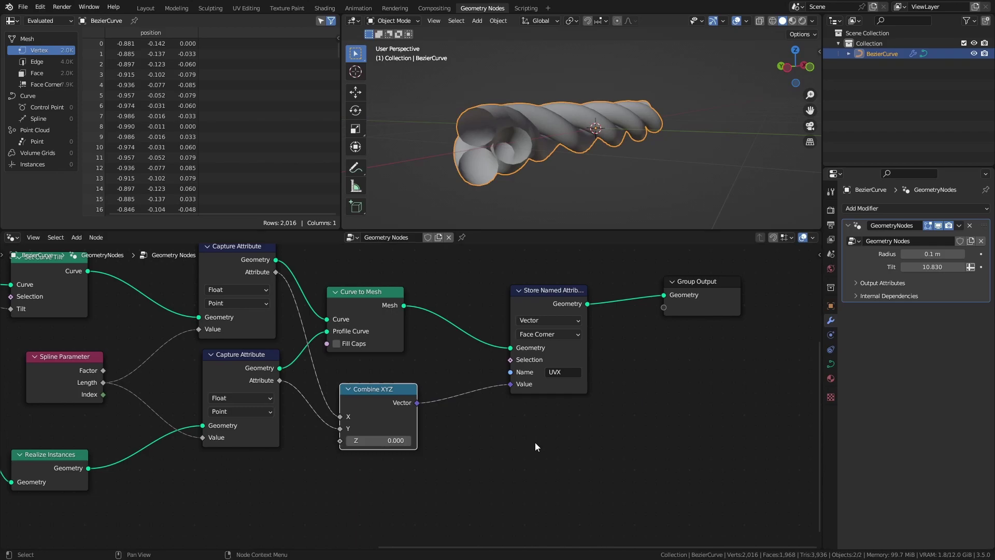
Create a new material for the cable object and make room before Group Output
{"action": "left_click", "coordinate": [830, 377]}
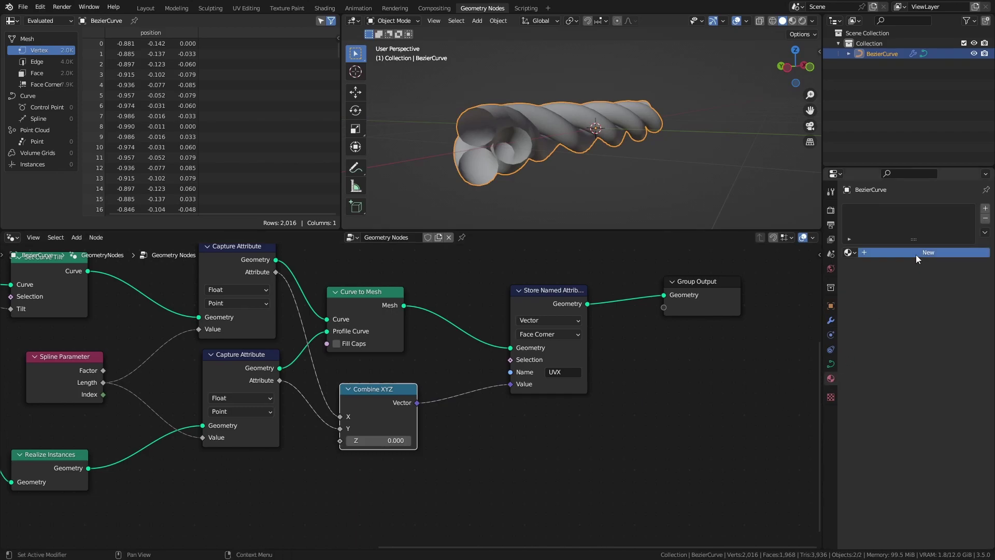
{"action": "left_click", "coordinate": [916, 254]}
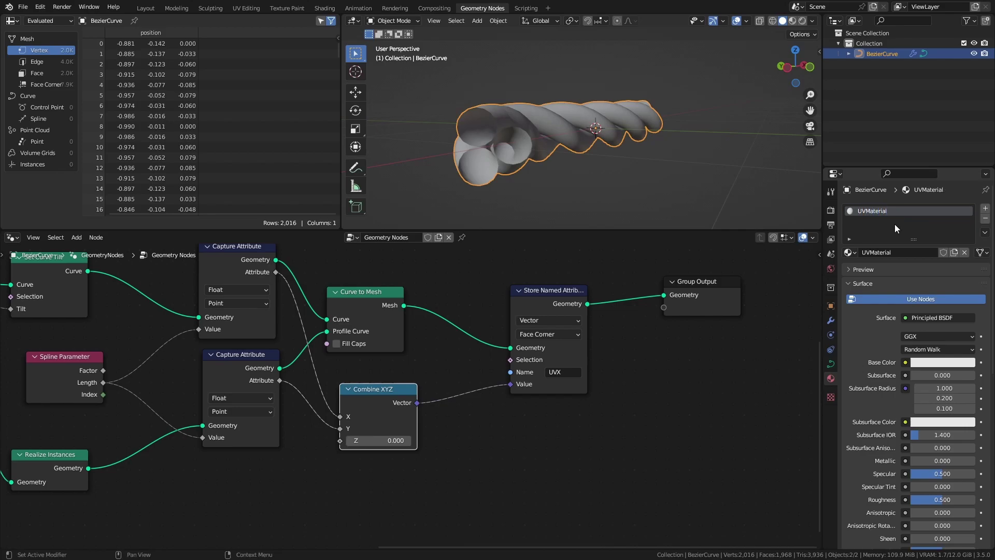
{"action": "middle_click_drag", "start_coordinate": [684, 358], "coordinate": [580, 370]}
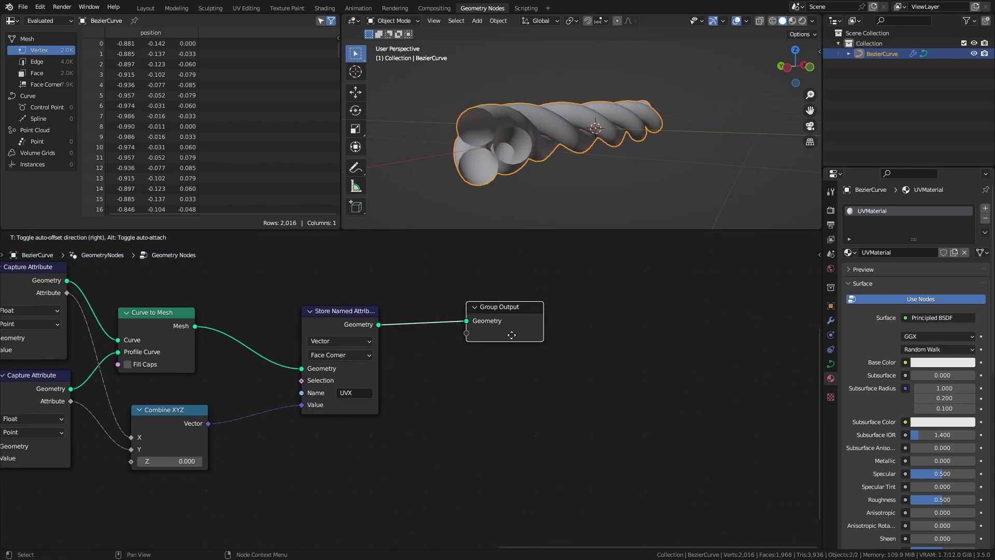
{"action": "left_click_drag", "start_coordinate": [511, 335], "coordinate": [676, 340]}
Insert a Set Material node before Group Output that assigns UVMaterial
{"action": "key", "text": "shift+a"}
{"action": "left_click", "coordinate": [557, 203]}
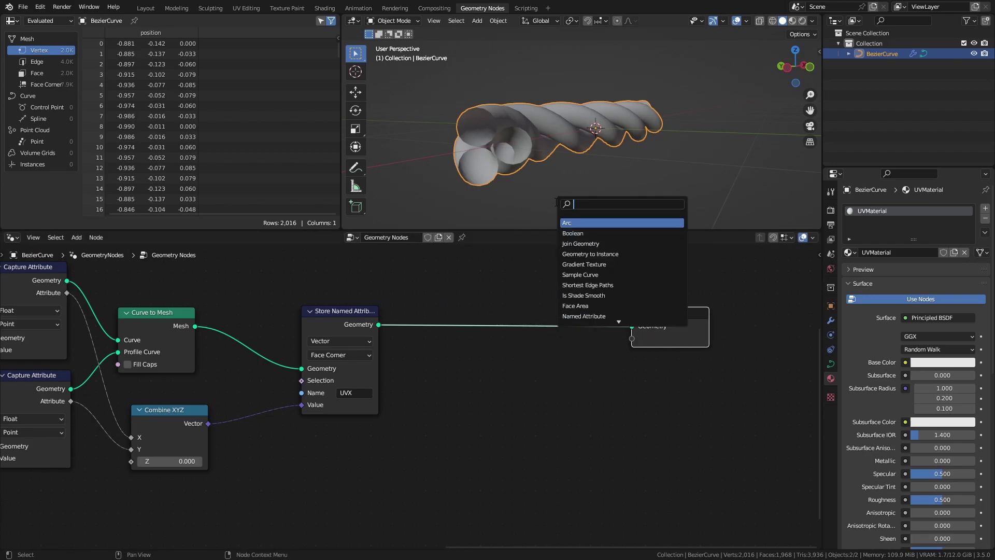
{"action": "type", "text": "set ma"}
{"action": "left_click", "coordinate": [592, 222]}
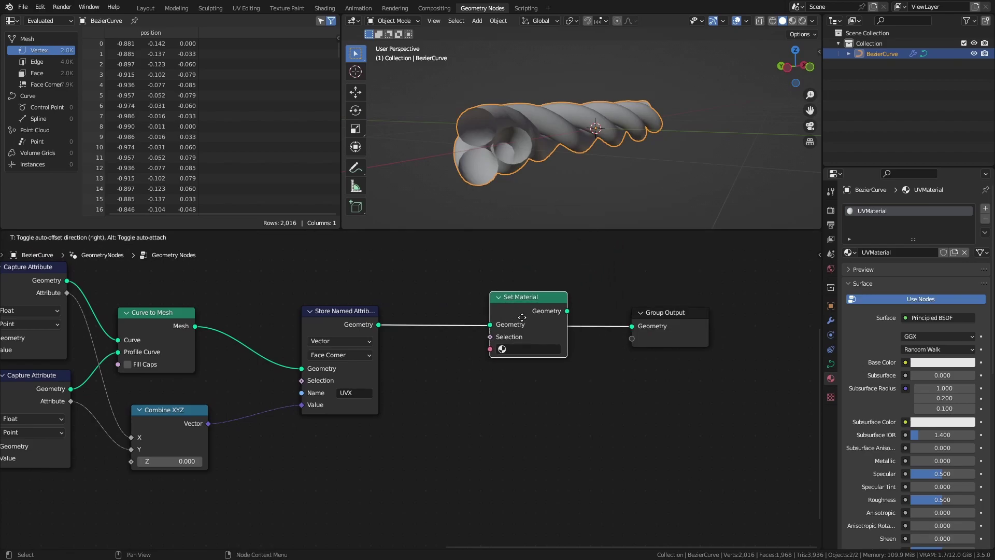
{"action": "left_click", "coordinate": [502, 326]}
{"action": "left_click", "coordinate": [513, 358]}
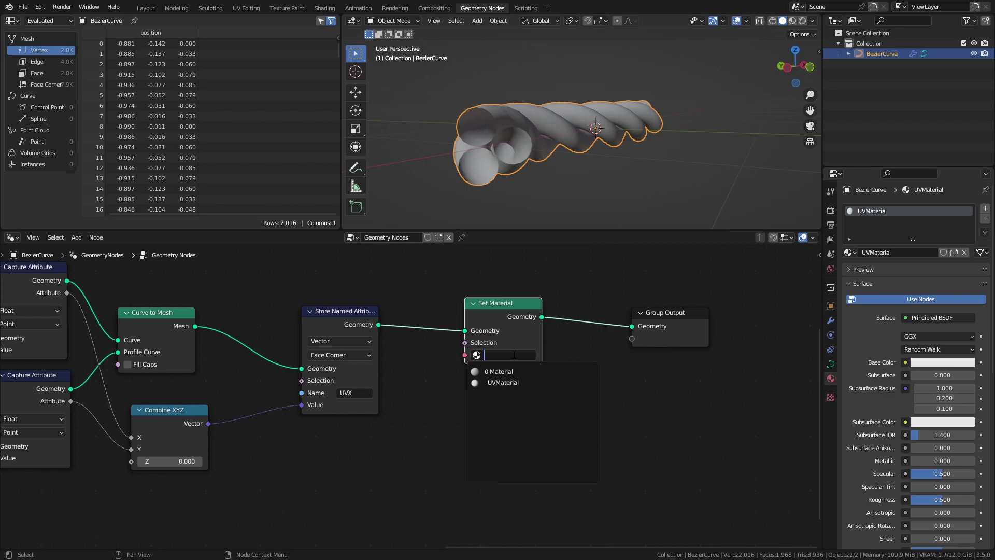
{"action": "left_click", "coordinate": [509, 384]}
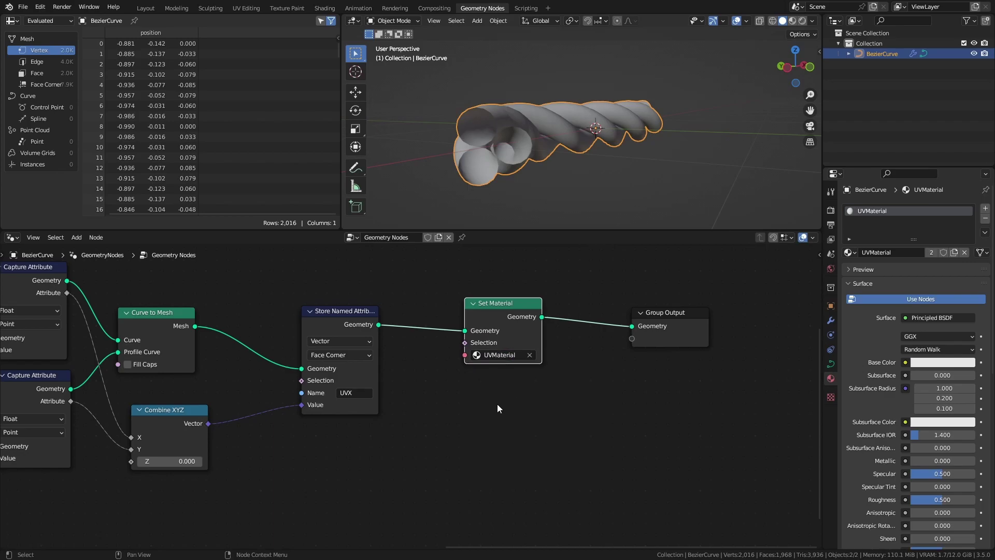
In the Shading workspace, add an Attribute node to the material named UVX
{"action": "left_click", "coordinate": [323, 9]}
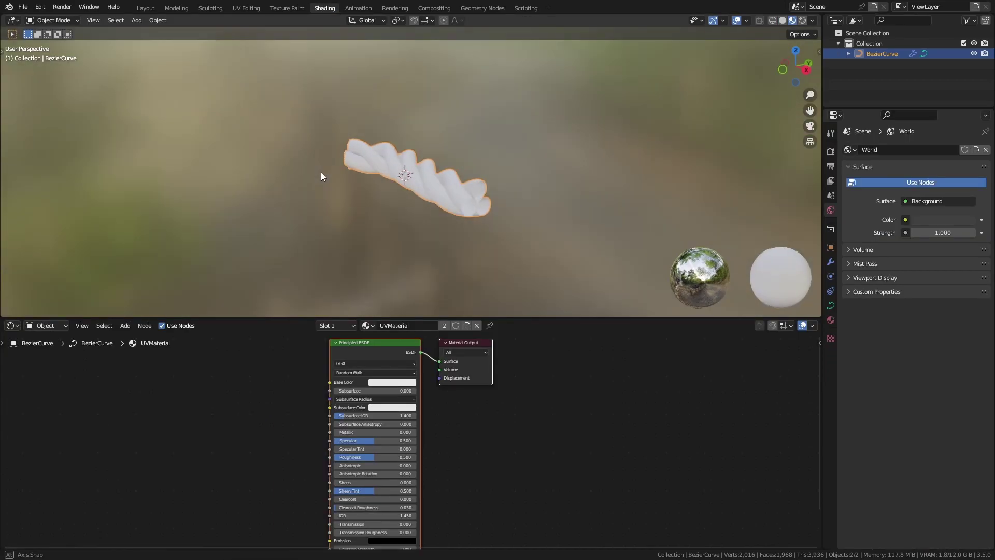
{"action": "mouse_move", "coordinate": [475, 315]}
{"action": "left_mouse_down"}
{"action": "mouse_move", "coordinate": [501, 272]}
{"action": "mouse_move", "coordinate": [501, 248]}
{"action": "left_mouse_up"}
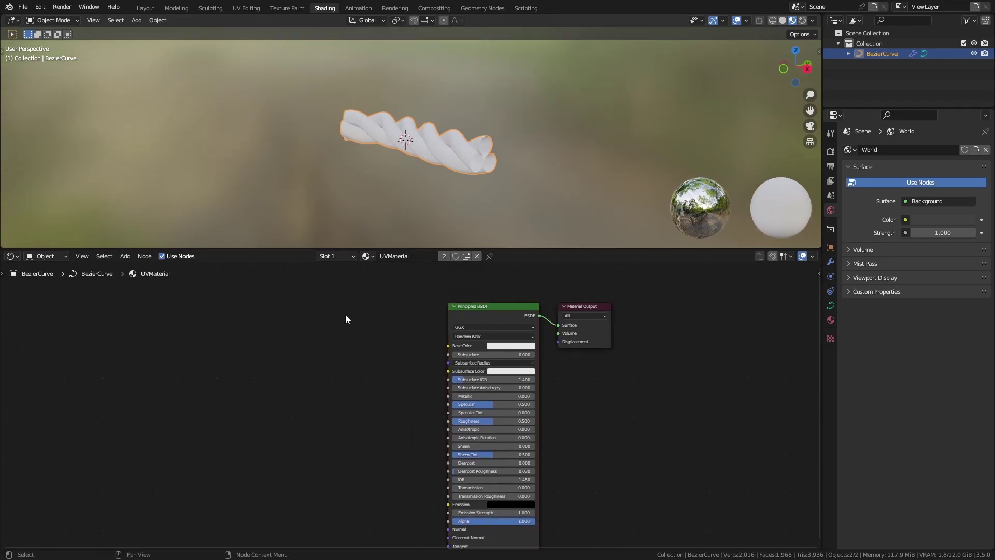
{"action": "key", "text": "shift+a"}
{"action": "type", "text": "att"}
{"action": "left_click", "coordinate": [366, 335]}
{"action": "left_click", "coordinate": [251, 333]}
{"action": "scroll", "coordinate": [285, 411], "scroll_direction": "up", "scroll_amount": 3}
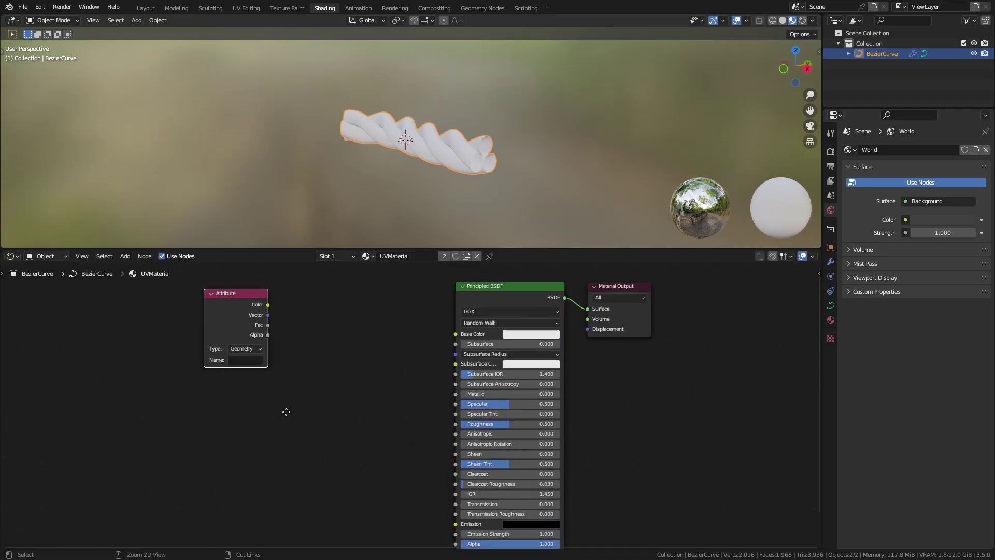
{"action": "left_click", "coordinate": [283, 398]}
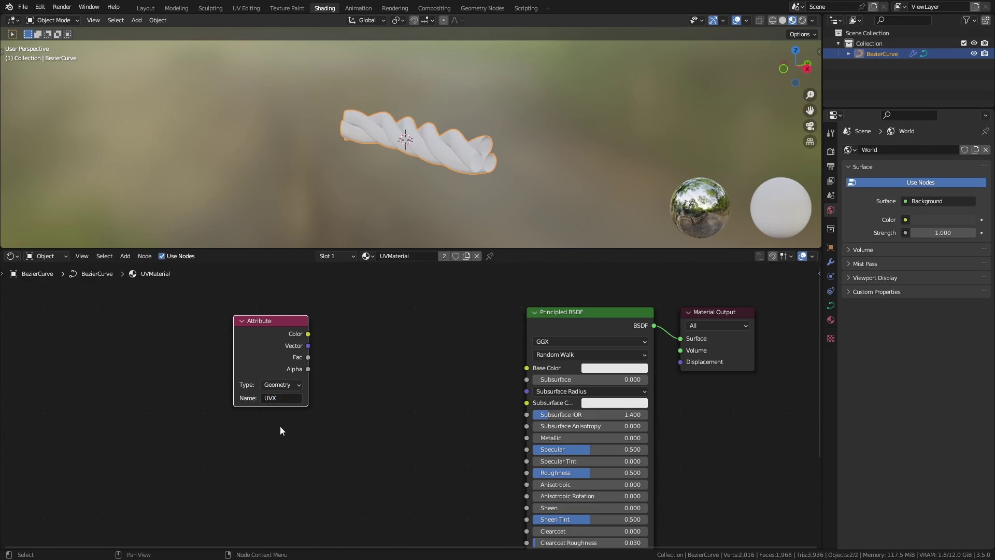
Add a Checker Texture at scale 21.5, fed by the UVX Vector and driving Base Color
{"action": "key", "text": "shift+a"}
{"action": "mouse_move", "coordinate": [423, 416]}
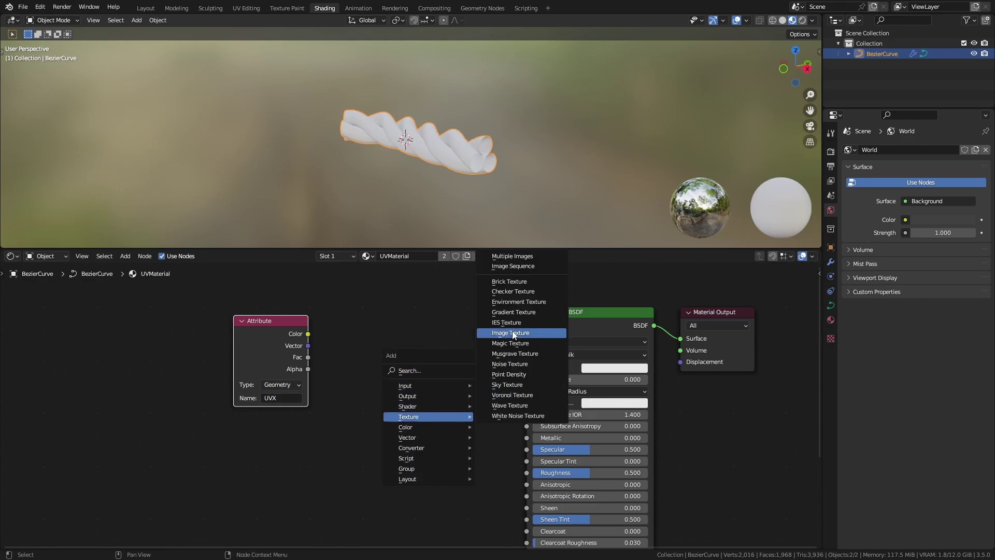
{"action": "left_click", "coordinate": [513, 292]}
{"action": "left_click", "coordinate": [355, 316]}
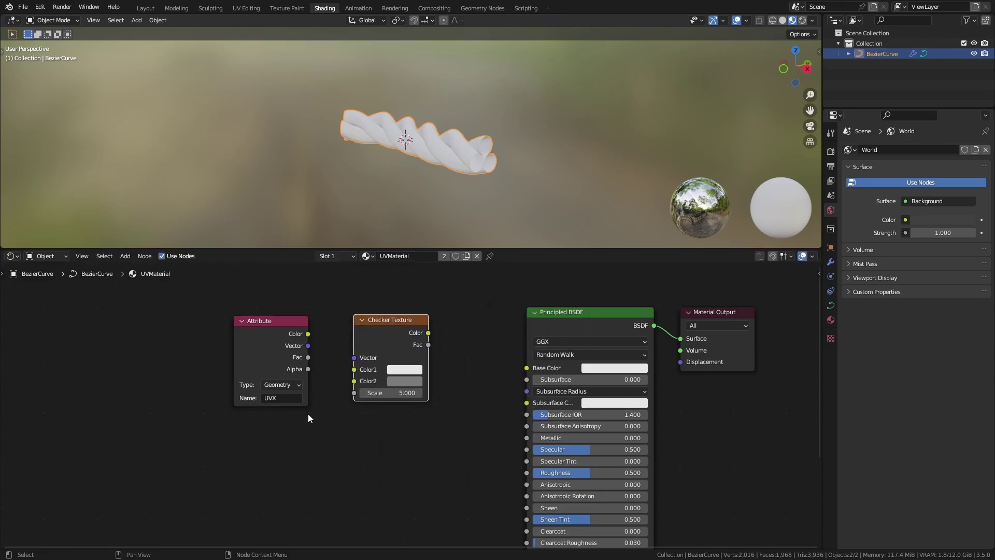
{"action": "left_click_drag", "start_coordinate": [428, 333], "coordinate": [528, 368]}
{"action": "left_click_drag", "start_coordinate": [308, 345], "coordinate": [354, 358]}
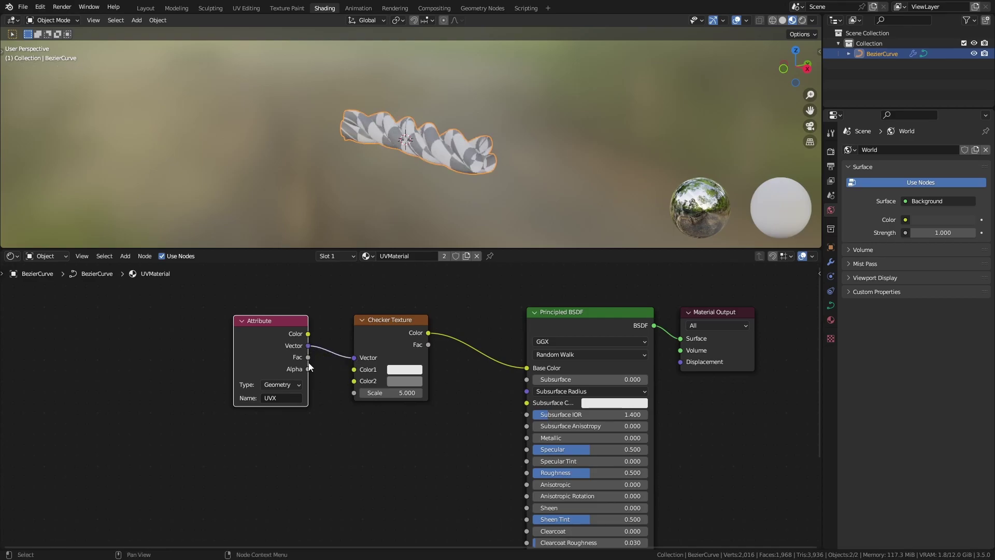
{"action": "left_click_drag", "start_coordinate": [381, 393], "coordinate": [423, 392]}
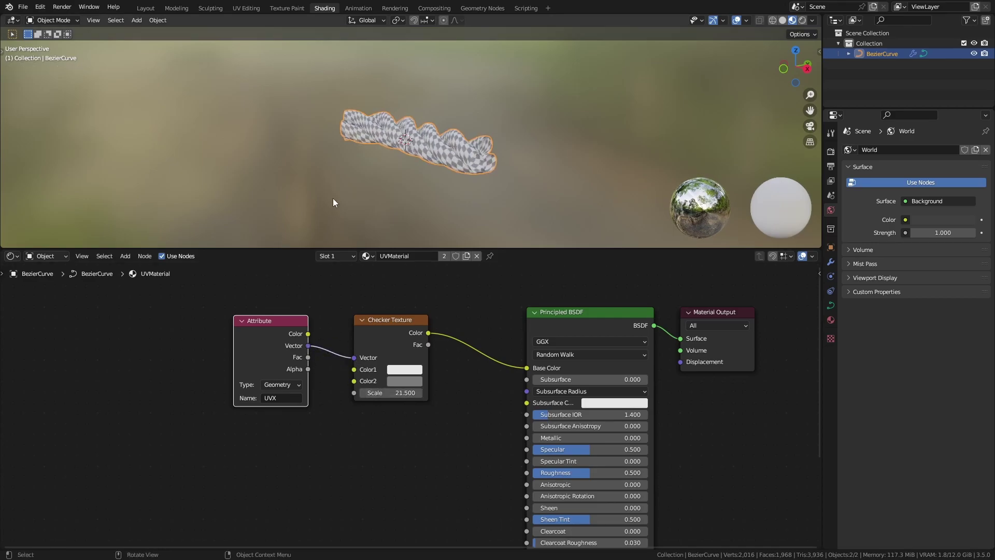
{"action": "middle_click_drag", "start_coordinate": [333, 198], "coordinate": [414, 181]}
{"action": "scroll", "coordinate": [422, 151], "scroll_direction": "up", "scroll_amount": 5}
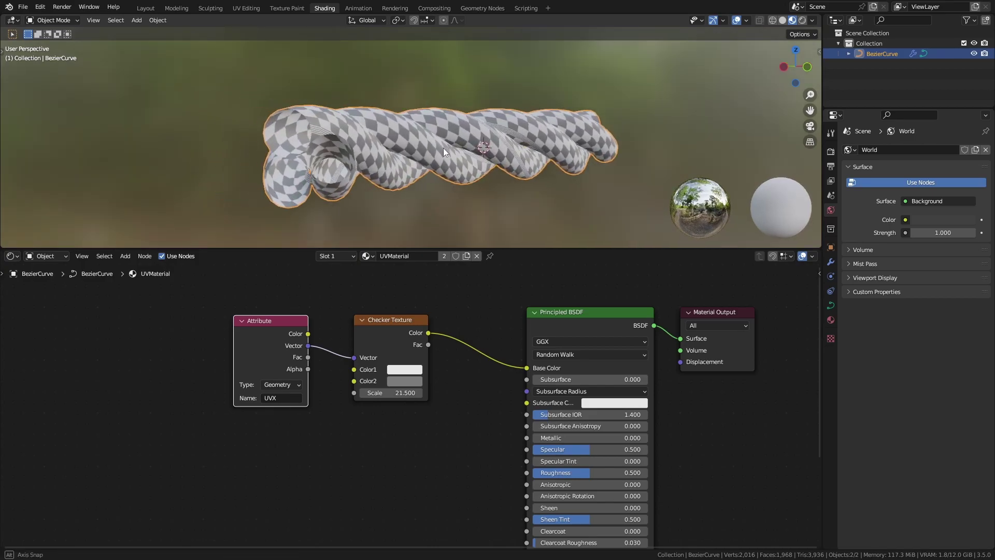
{"action": "middle_click_drag", "start_coordinate": [443, 148], "coordinate": [390, 177]}
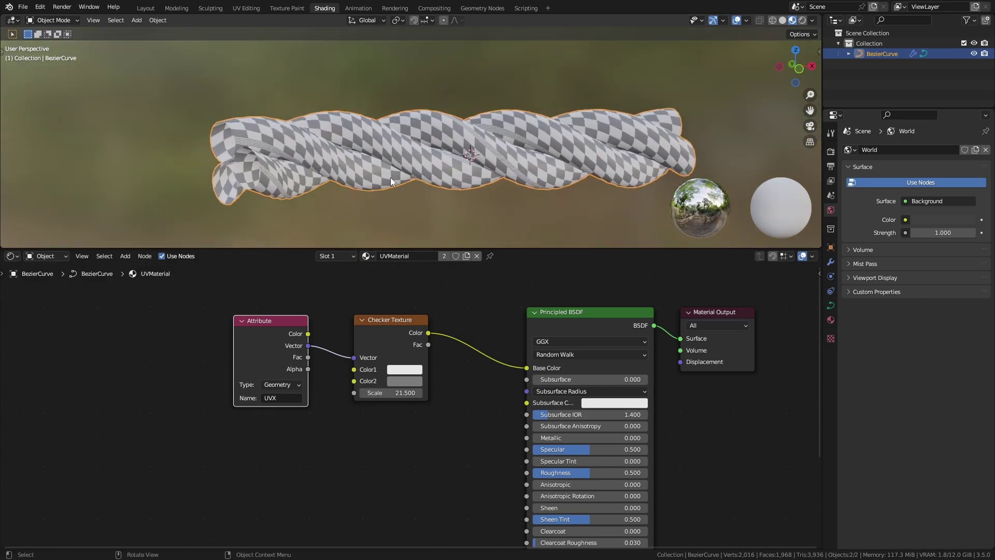
Zoom in on the checkered rope to inspect the mapping, deselect, and zoom back out
{"action": "scroll", "coordinate": [404, 126], "scroll_direction": "up", "scroll_amount": 8}
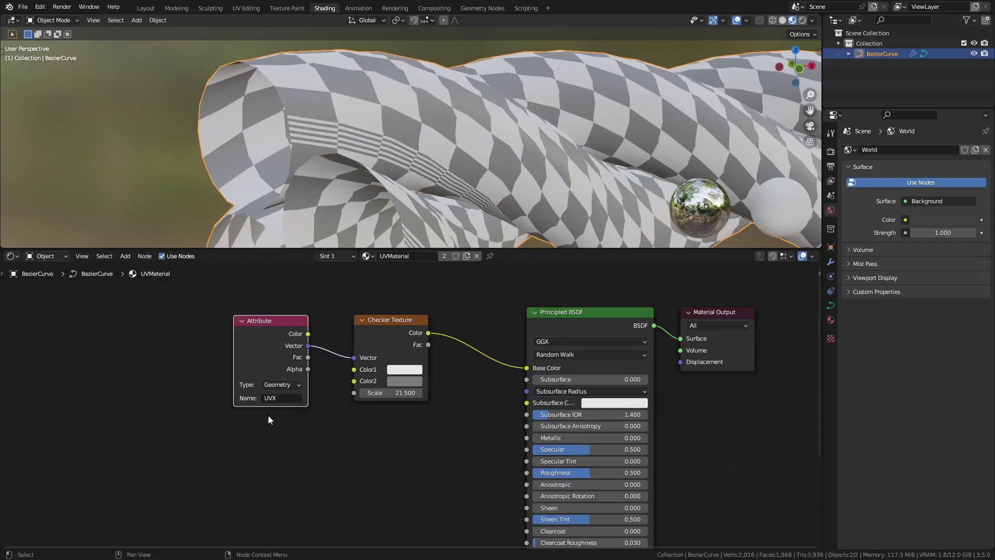
{"action": "left_click", "coordinate": [293, 465]}
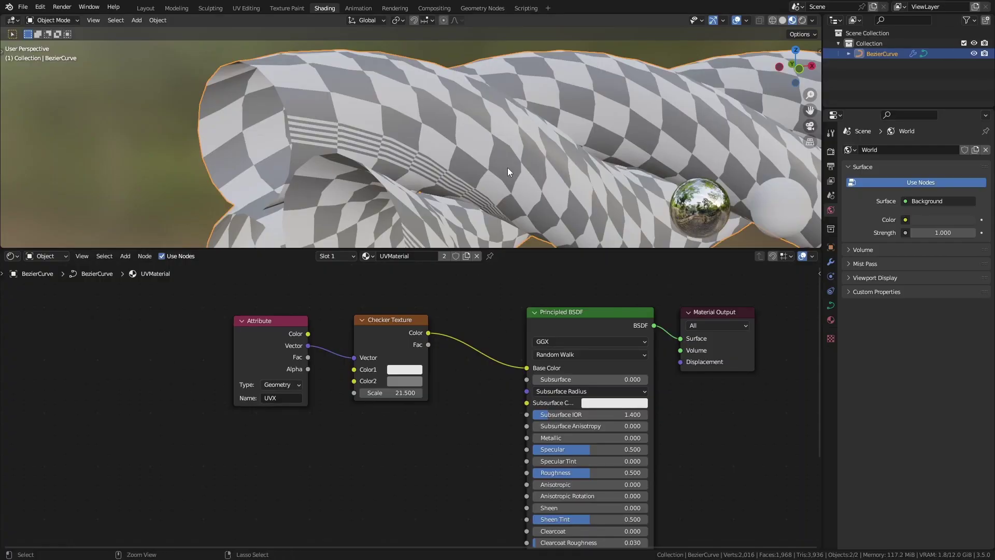
{"action": "middle_click_drag", "start_coordinate": [508, 167], "coordinate": [504, 217], "text": "ctrl"}
Back in Geometry Nodes, delete the 16-point profile Curve Circle node
{"action": "left_click", "coordinate": [483, 9]}
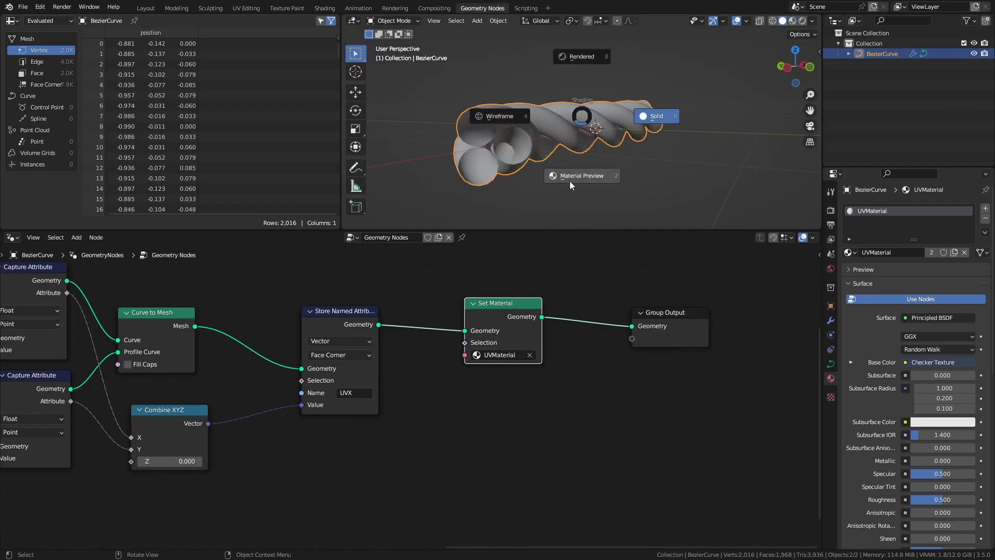
{"action": "mouse_move", "coordinate": [542, 163]}
{"action": "middle_mouse_down", "text": "ctrl"}
{"action": "mouse_move", "coordinate": [608, 179]}
{"action": "mouse_move", "coordinate": [589, 125]}
{"action": "mouse_move", "coordinate": [591, 176]}
{"action": "middle_mouse_up", "text": "ctrl"}
{"action": "middle_click_drag", "start_coordinate": [591, 291], "coordinate": [428, 371]}
{"action": "left_click_drag", "start_coordinate": [415, 371], "coordinate": [311, 376]}
{"action": "left_click", "coordinate": [503, 359]}
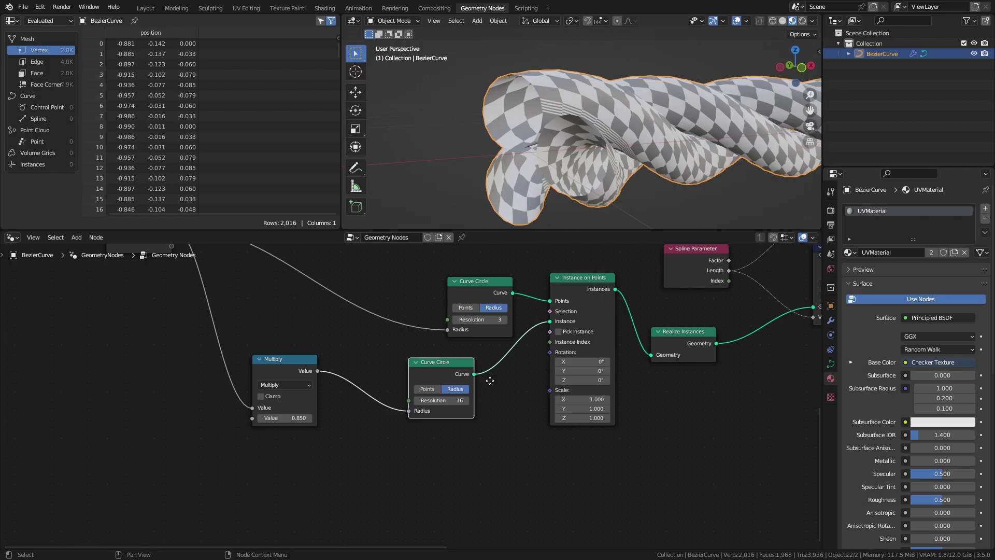
{"action": "middle_click_drag", "start_coordinate": [471, 364], "coordinate": [443, 374]}
{"action": "key", "text": "x"}
Add a Spiral curve node with Resolution 16 and Height 0
{"action": "key", "text": "shift+a"}
{"action": "mouse_move", "coordinate": [444, 380]}
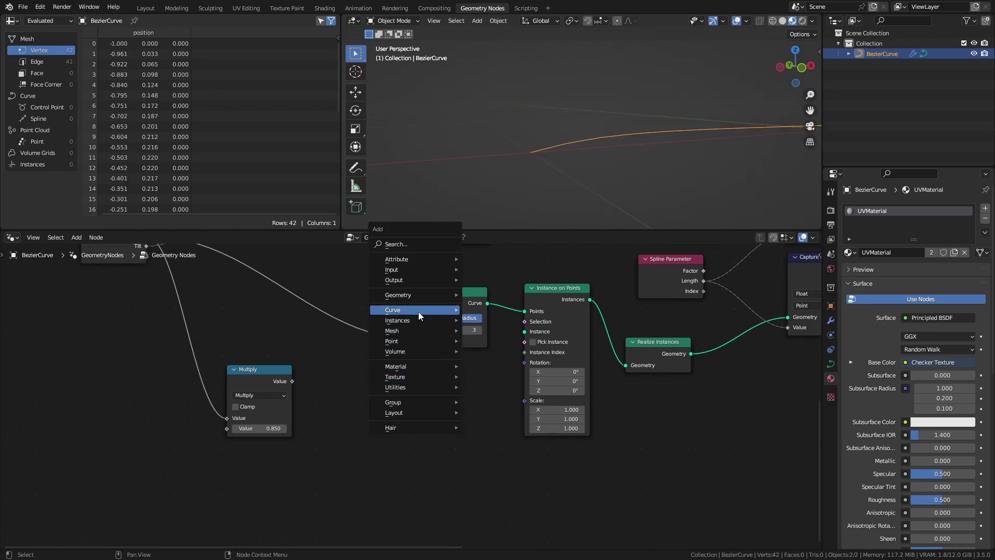
{"action": "mouse_move", "coordinate": [418, 311]}
{"action": "mouse_move", "coordinate": [550, 355]}
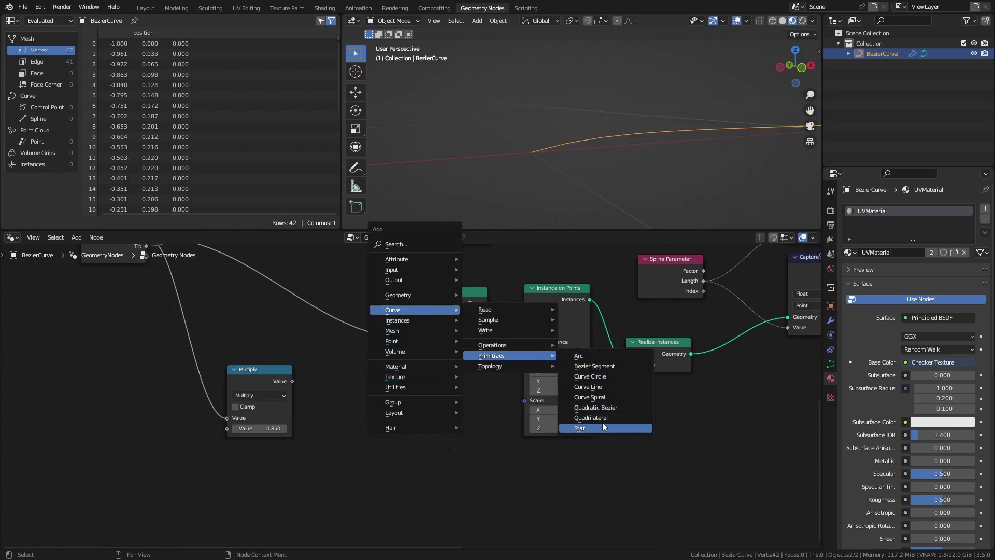
{"action": "left_click", "coordinate": [596, 397]}
{"action": "left_click", "coordinate": [413, 362]}
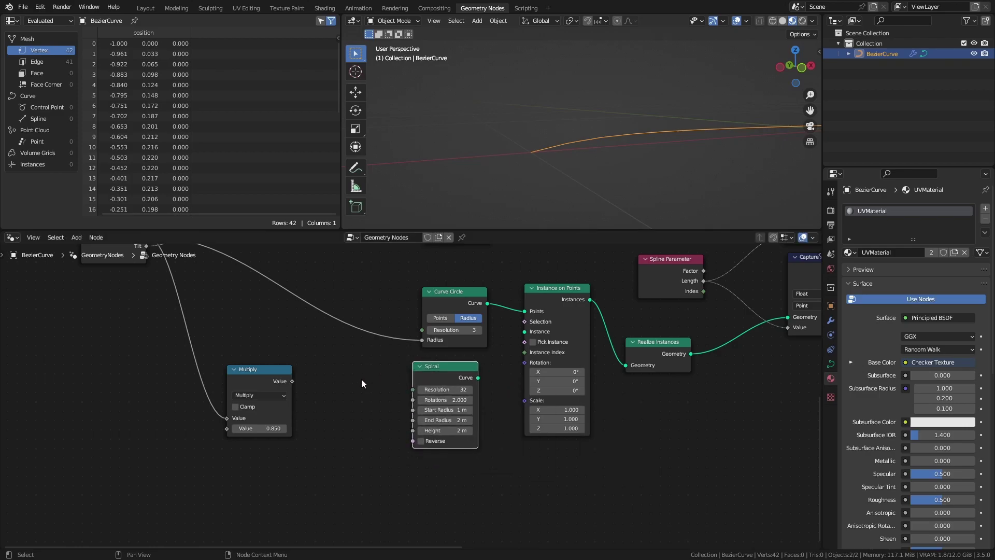
{"action": "left_click", "coordinate": [445, 390]}
{"action": "type", "text": "16"}
{"action": "key", "text": "Tab"}
{"action": "left_click", "coordinate": [445, 430]}
{"action": "type", "text": "0"}
{"action": "key", "text": "Return"}
Drive both the Spiral's Start Radius and End Radius from the Multiply value
{"action": "left_click_drag", "start_coordinate": [290, 382], "coordinate": [413, 420]}
{"action": "left_click_drag", "start_coordinate": [478, 377], "coordinate": [530, 334]}
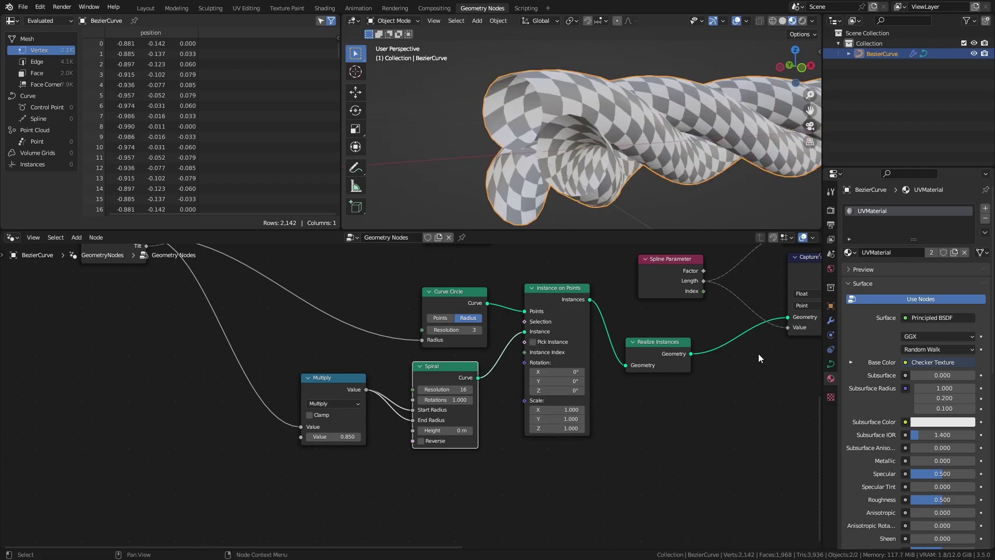
{"action": "scroll", "coordinate": [755, 348], "scroll_direction": "right", "scroll_amount": 15, "text": "ctrl"}
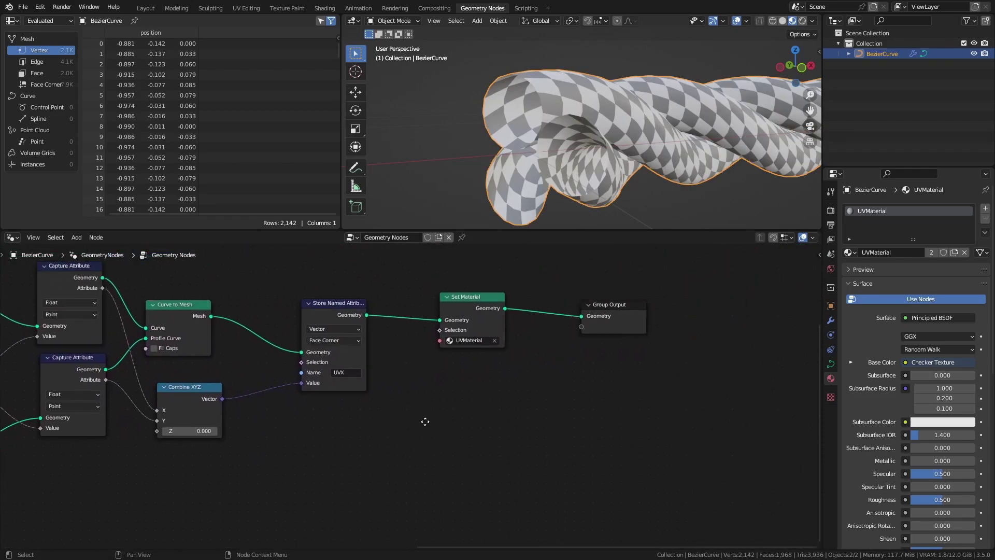
{"action": "left_click_drag", "start_coordinate": [527, 334], "coordinate": [654, 336]}
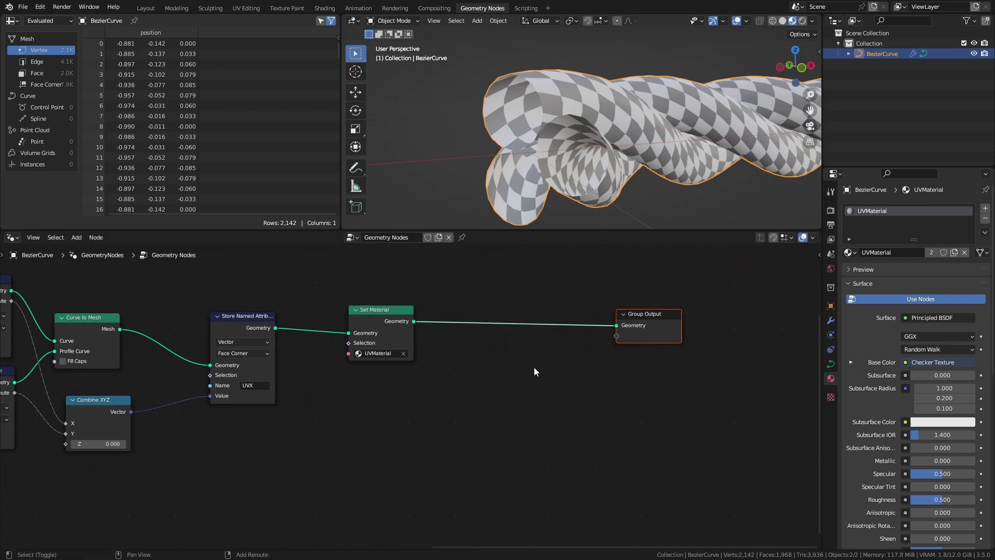
Insert a Merge by Distance node into the link before Group Output
{"action": "key", "text": "shift+a"}
{"action": "left_click", "coordinate": [503, 302]}
{"action": "type", "text": "merge"}
{"action": "key", "text": "Return"}
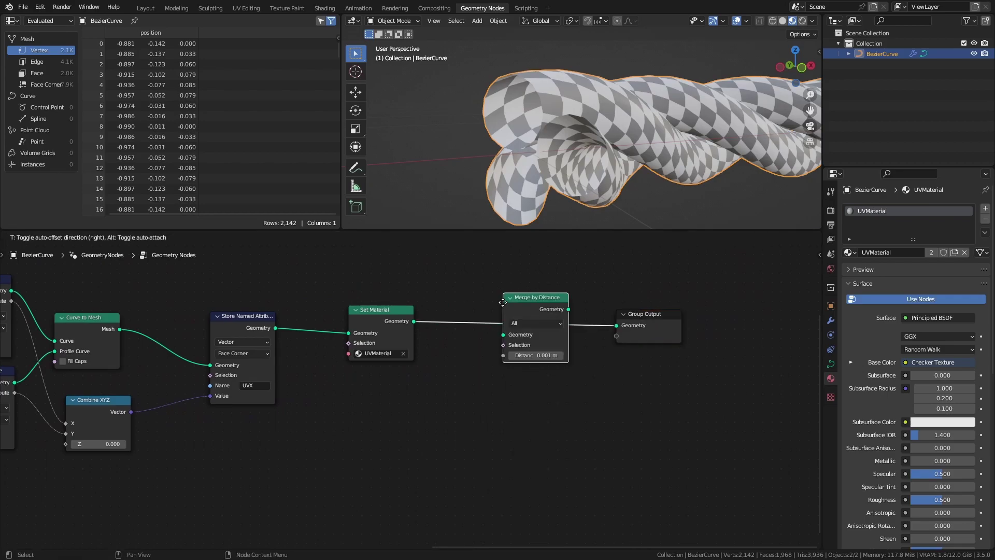
{"action": "left_click", "coordinate": [478, 302]}
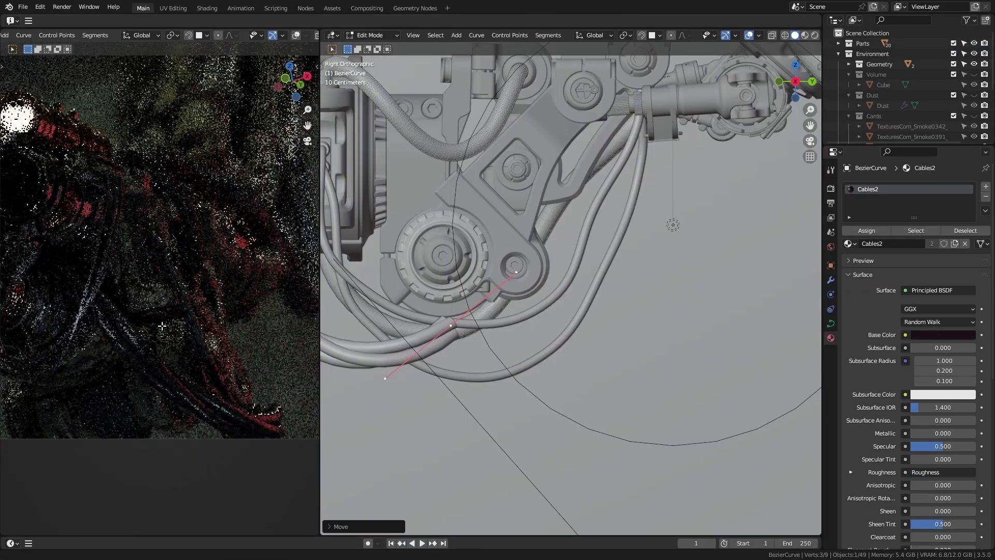
Extend the Bezier cable with a new control point and rotate that segment toward vertical
{"action": "key", "text": "g"}
{"action": "left_click", "coordinate": [696, 151]}
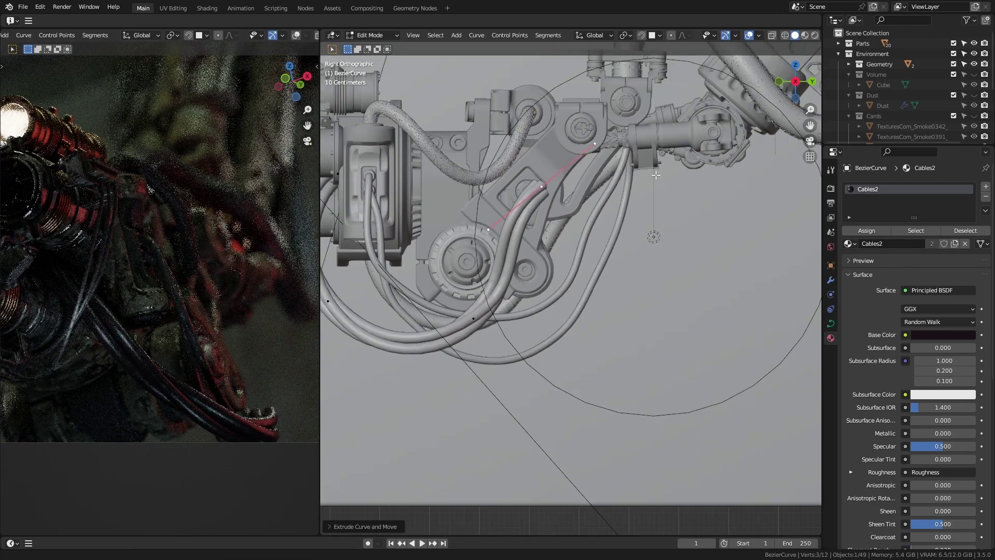
{"action": "scroll", "coordinate": [637, 292], "scroll_direction": "down", "scroll_amount": 3}
{"action": "key", "text": "r"}
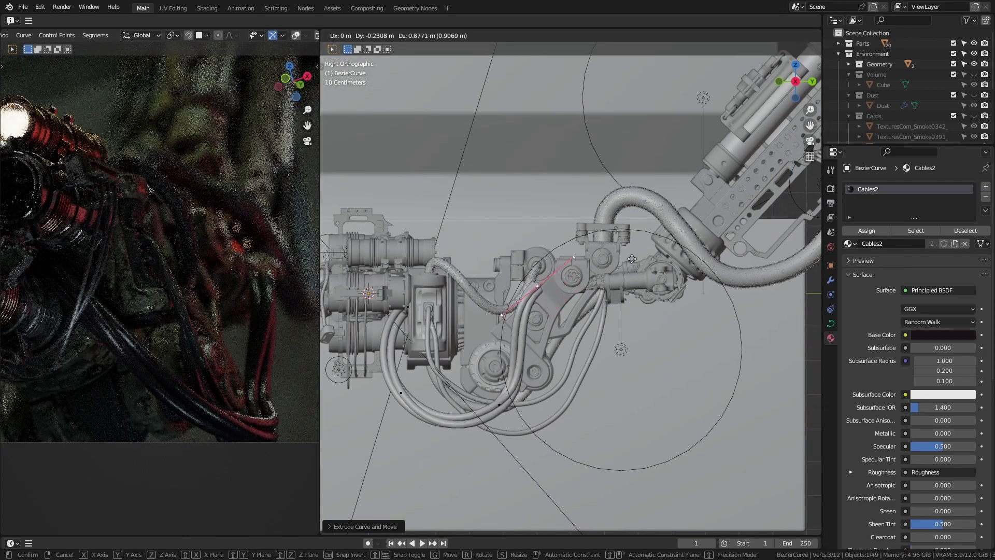